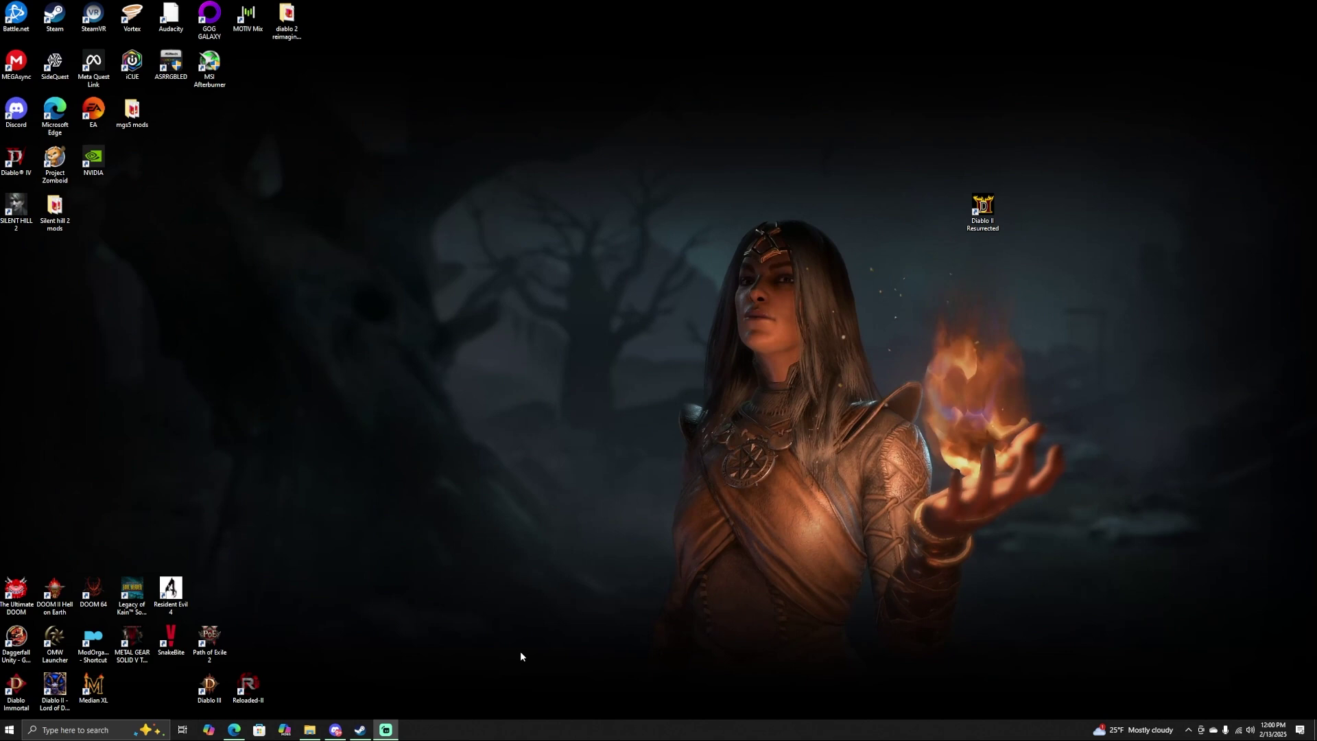
- Restore the Edge window showing the D2R Reimagined mod page on Nexus Mods
left_click(234, 729)
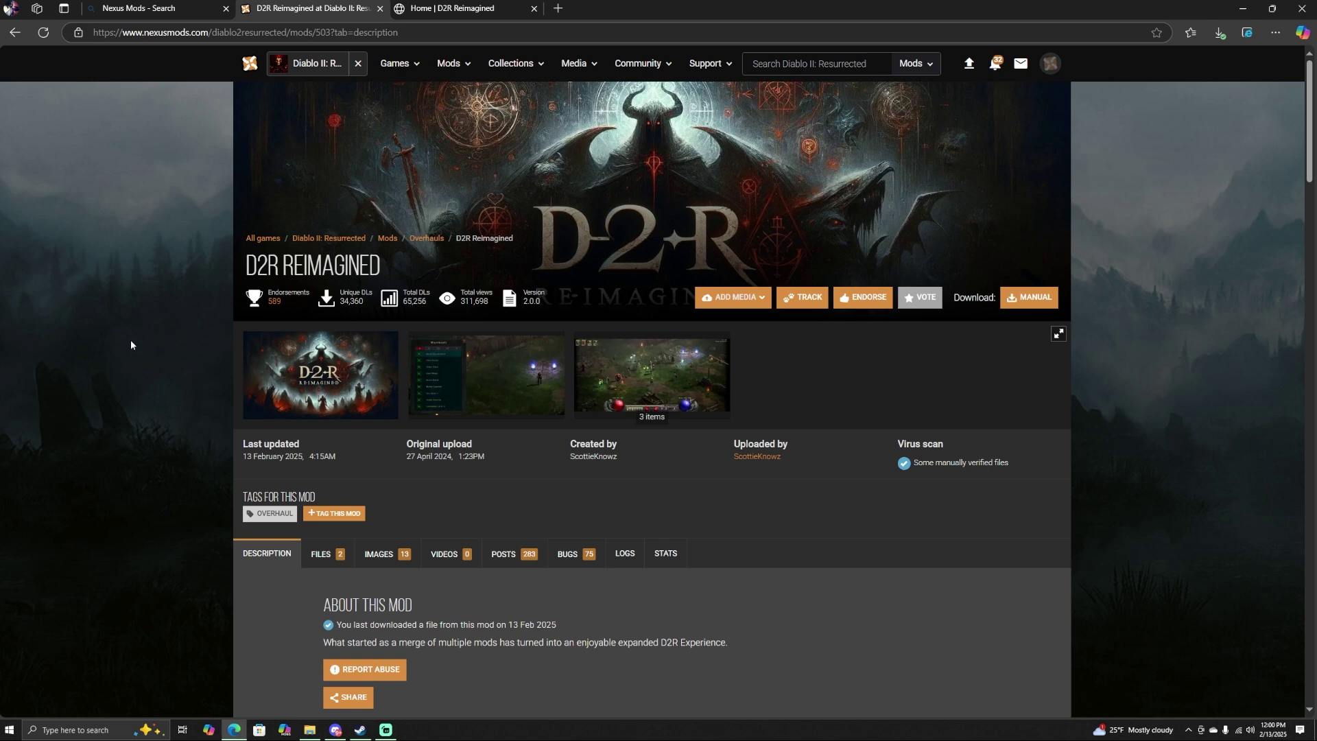
- Show the mod's Files list with D2R Reimagined 2.0.0 and the 2 Skill Points Per Level file
scroll(175, 428, "down", 2)
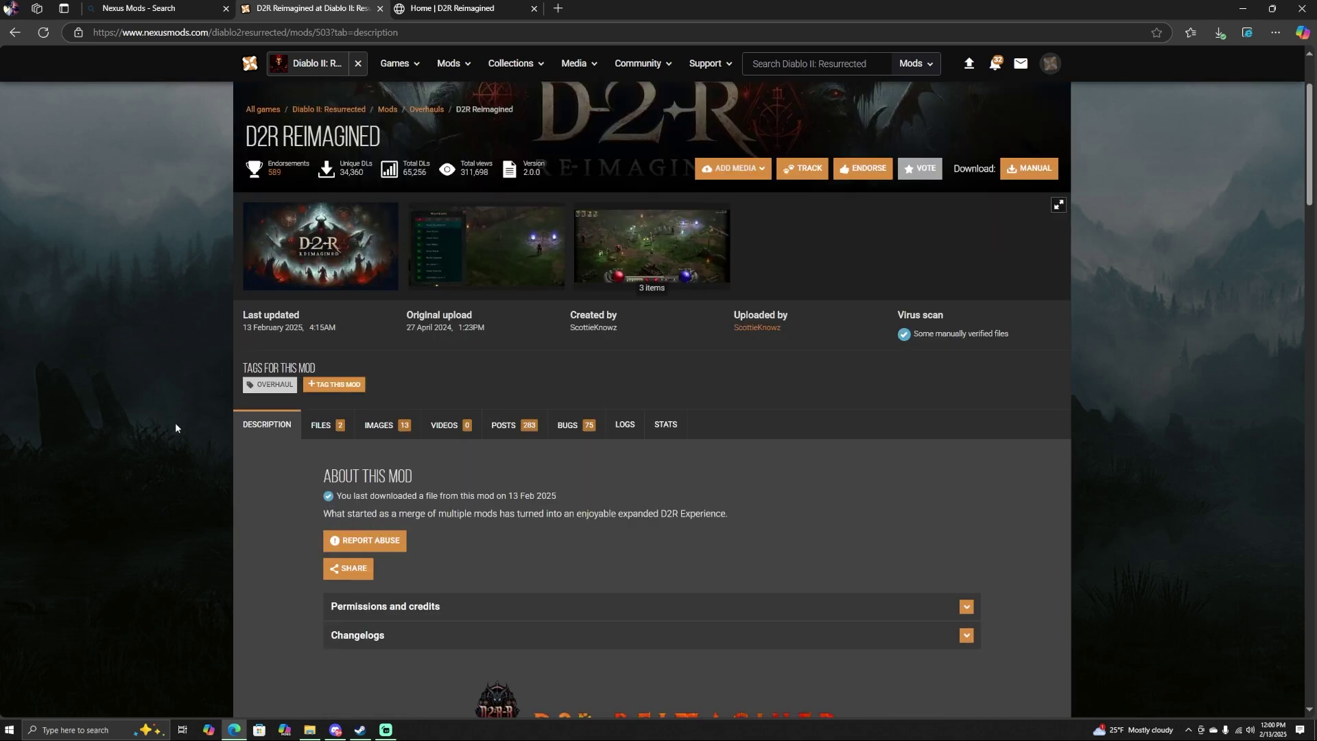
left_click(321, 425)
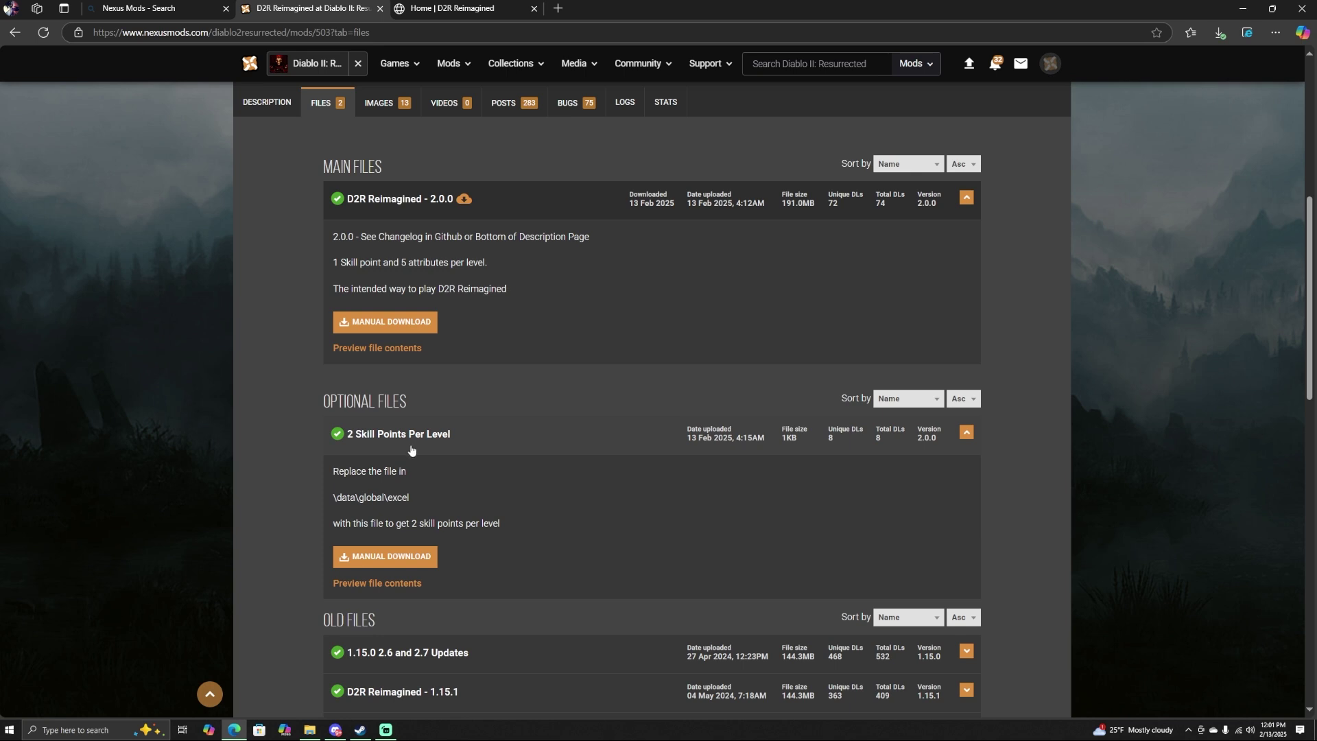
- Manually download the 191 MB D2R Reimagined 2.0.0 main file and dismiss the download popup
left_click(404, 328)
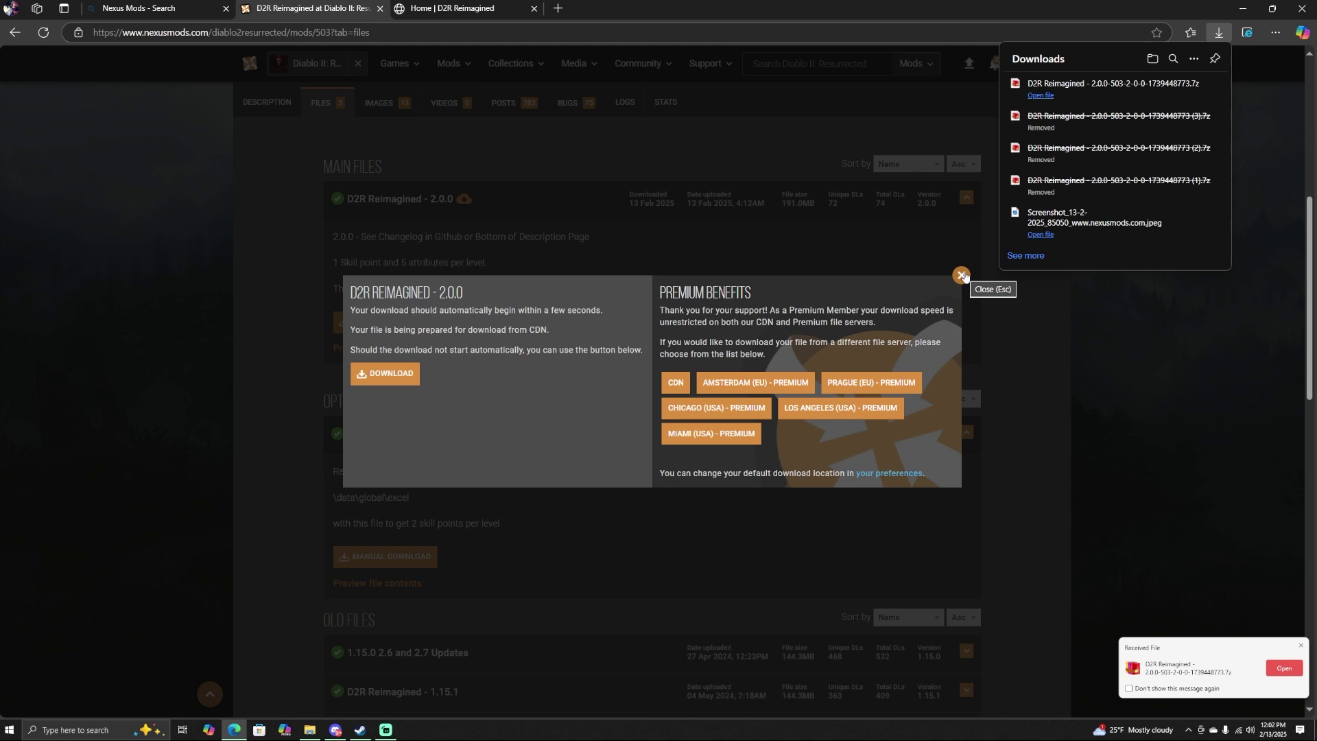
left_click(962, 276)
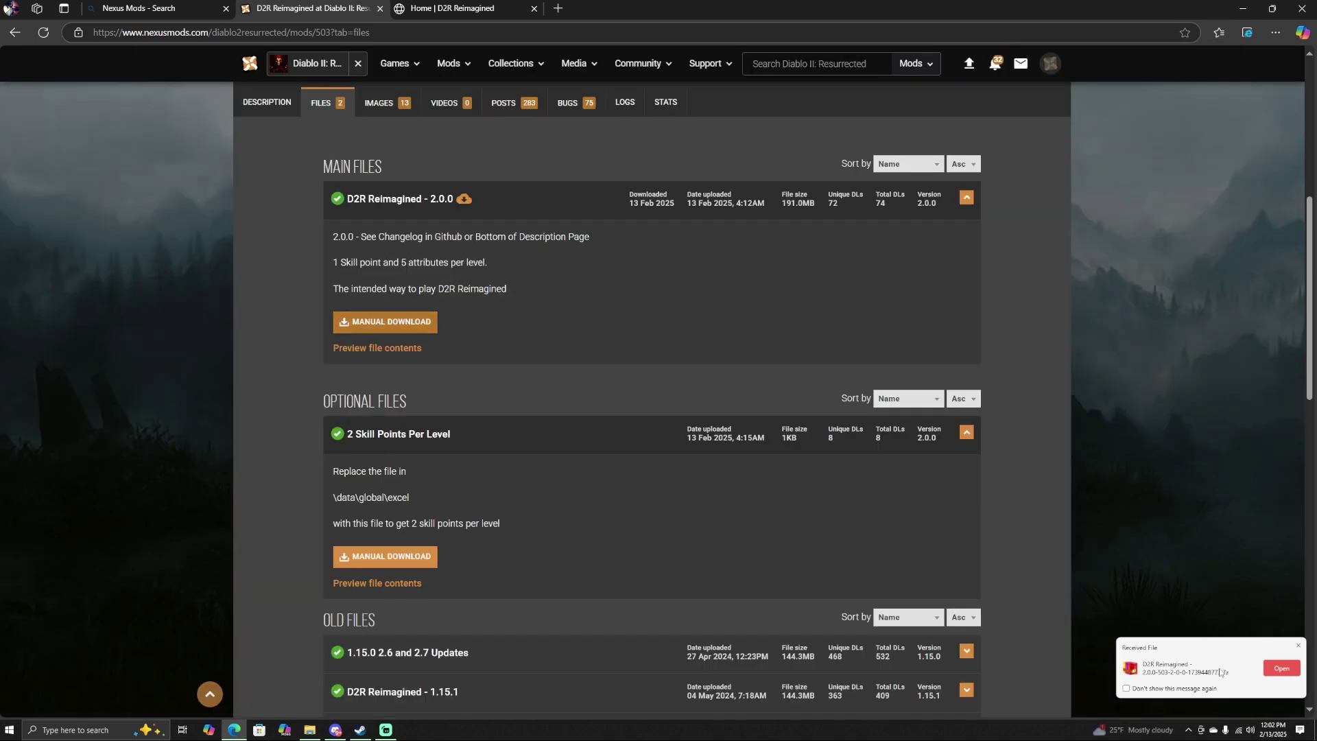
- Minimize Edge and open a new File Explorer window on the Downloads folder
left_click(1245, 12)
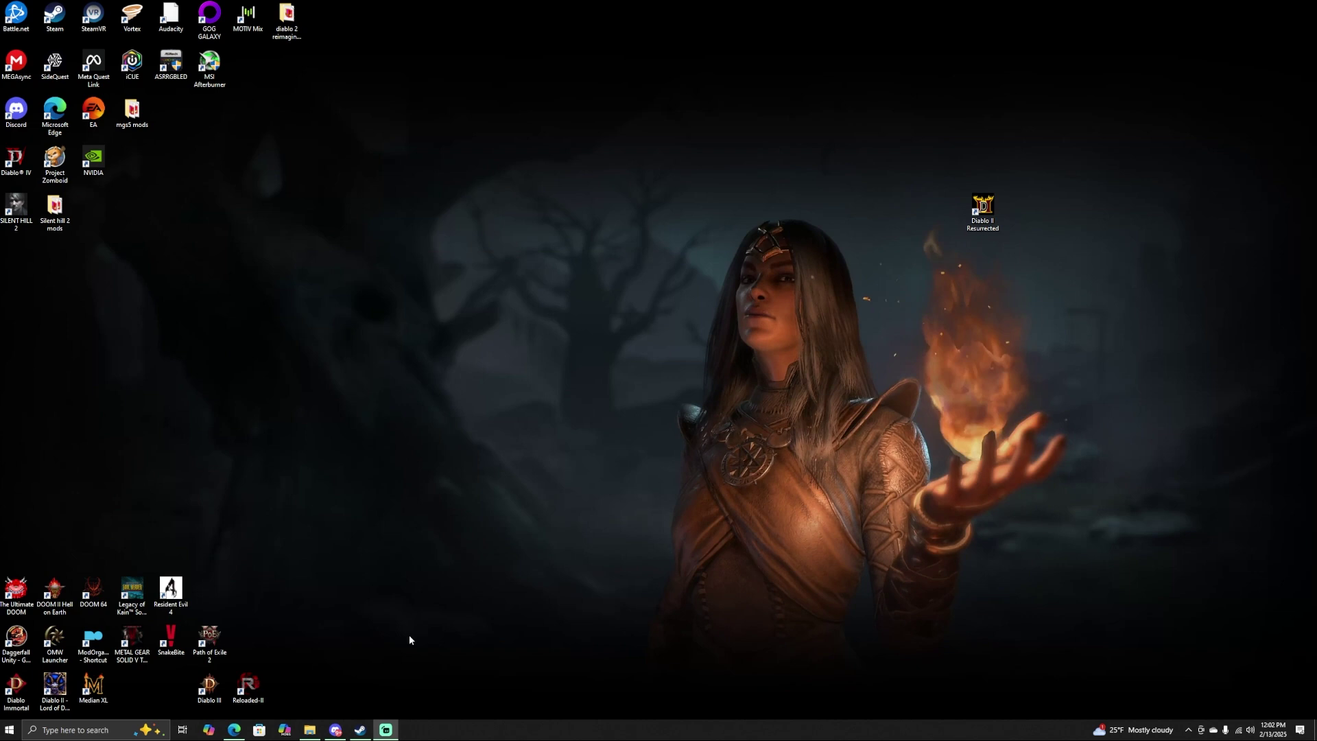
mouse_move(313, 733)
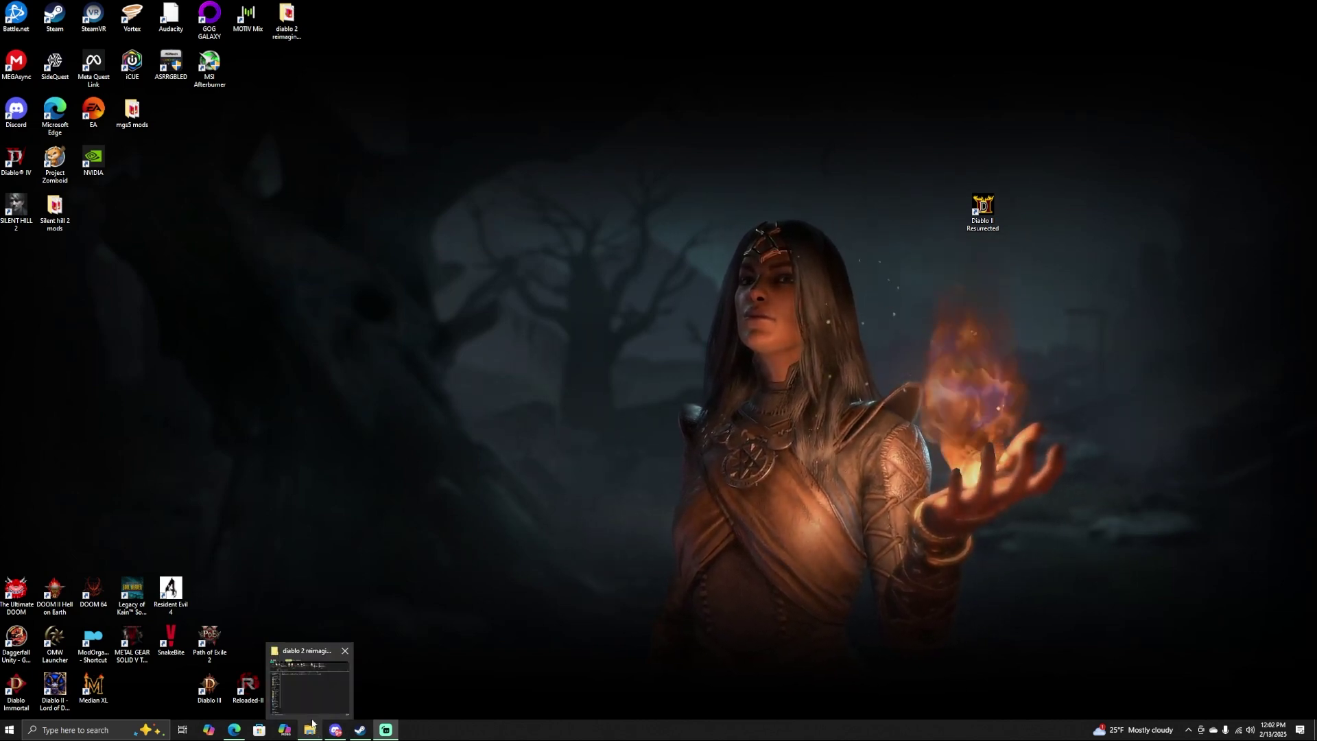
right_click(312, 731)
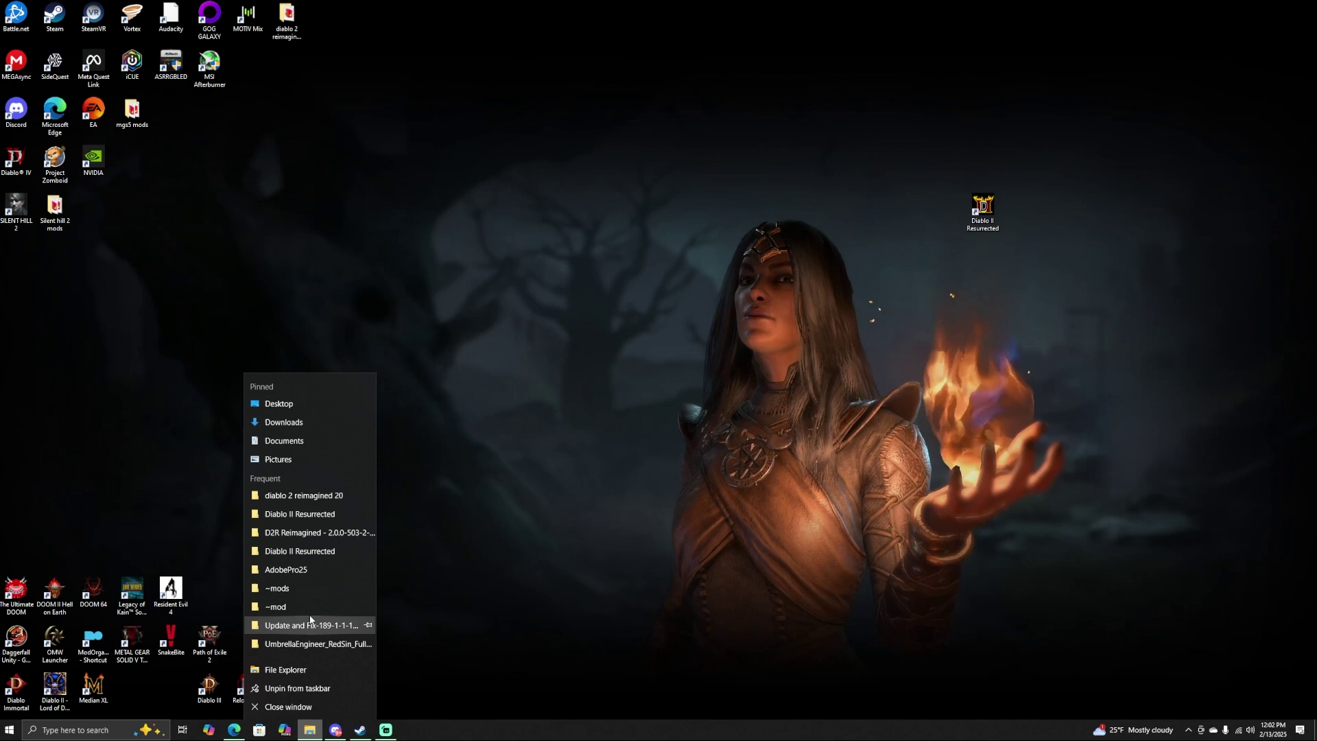
left_click(295, 670)
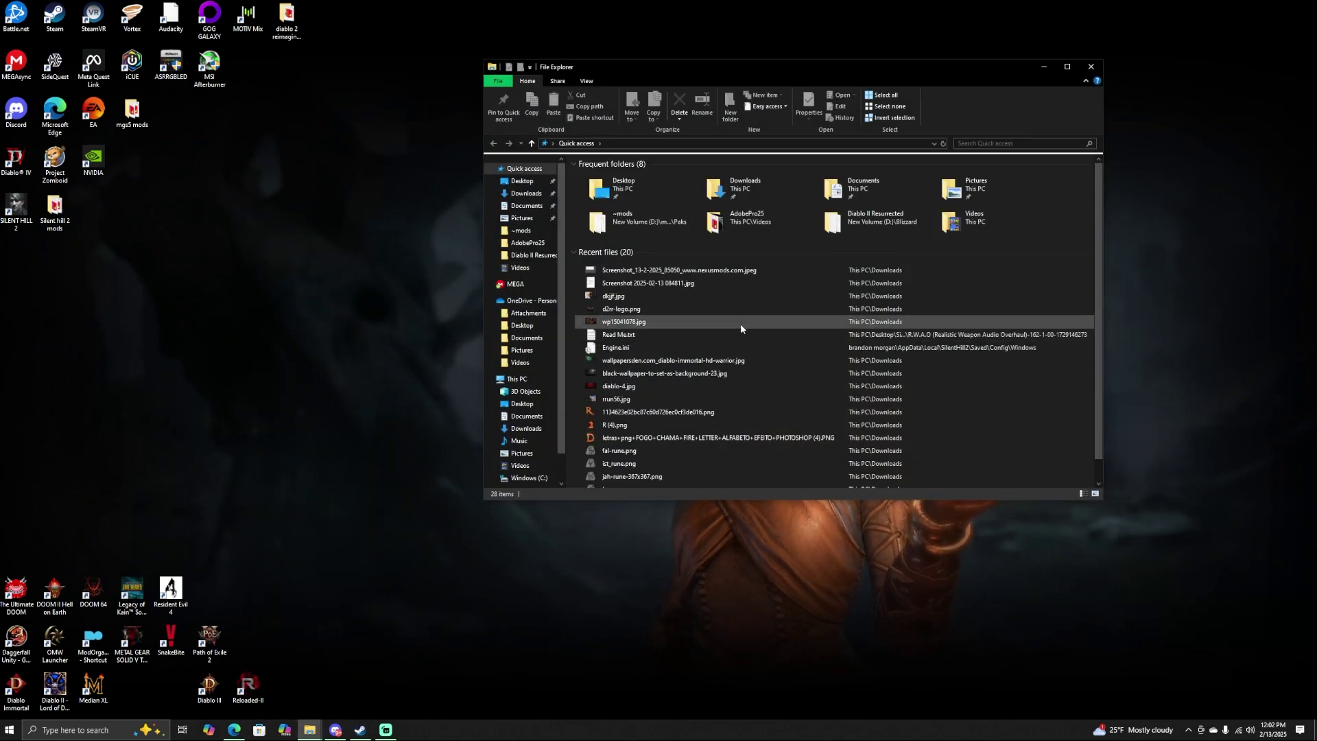
left_click(528, 429)
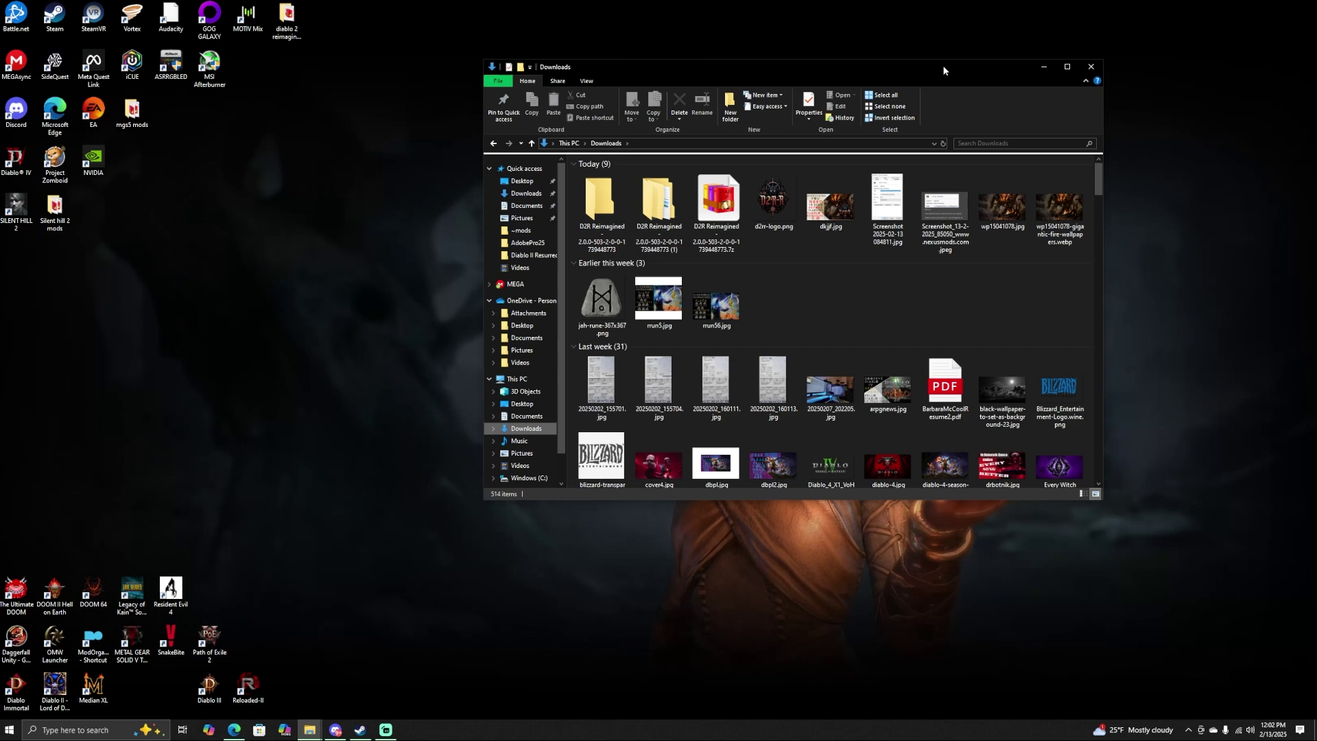
- Open the Diablo II Resurrected install folder from its desktop shortcut's file location
left_click_drag(944, 70, 499, 62)
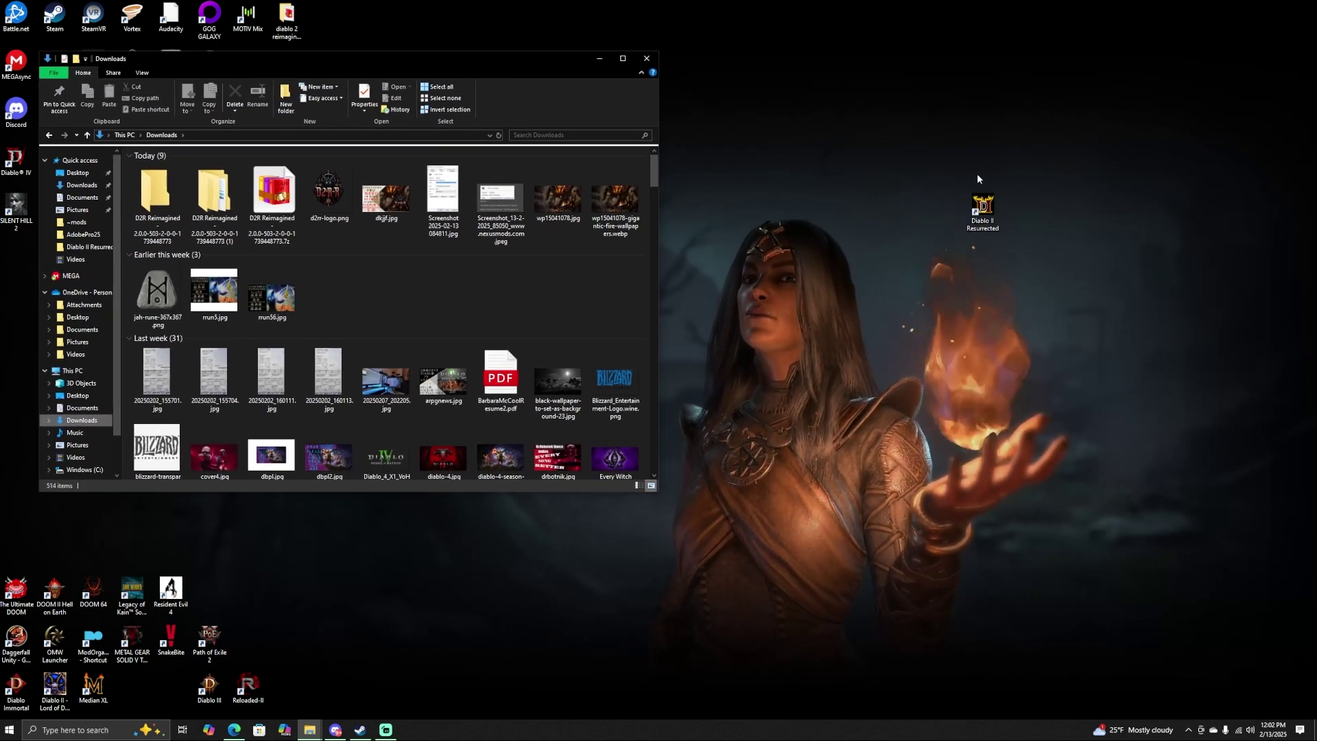
left_click(983, 205)
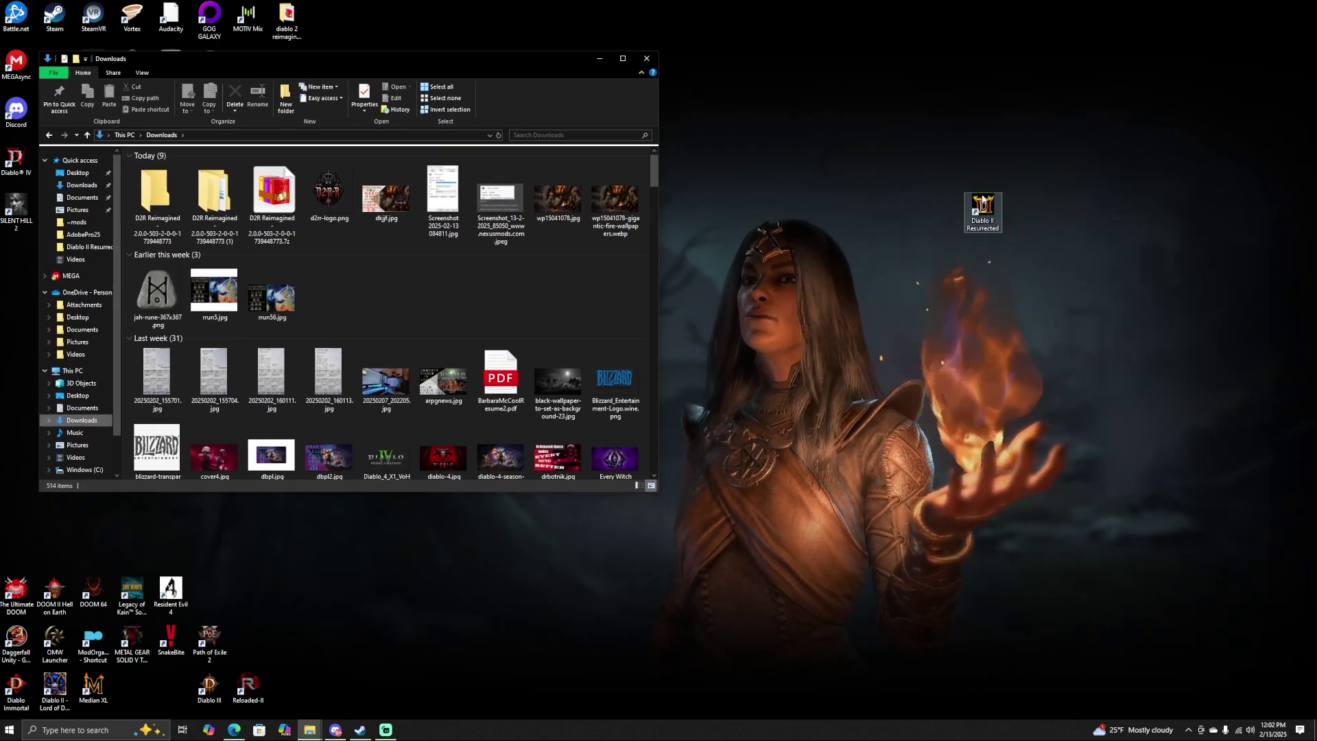
right_click(985, 204)
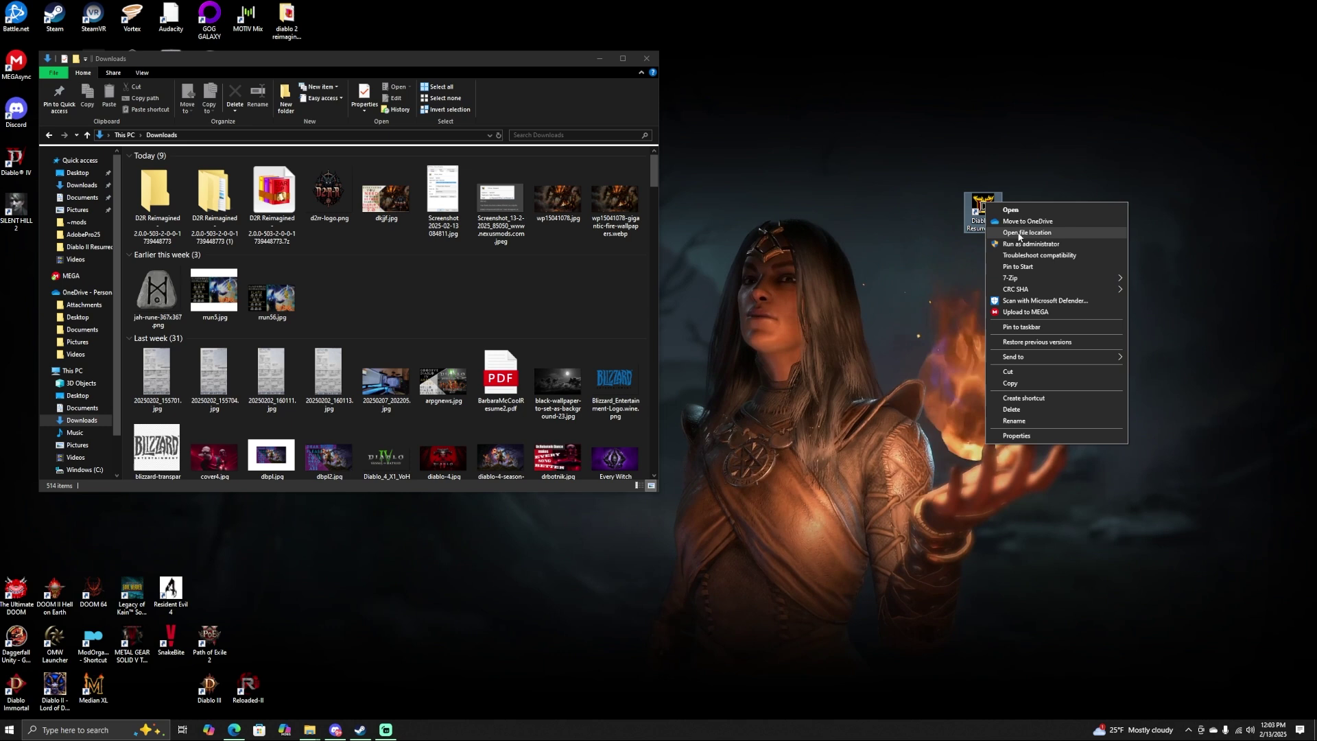
left_click(1020, 233)
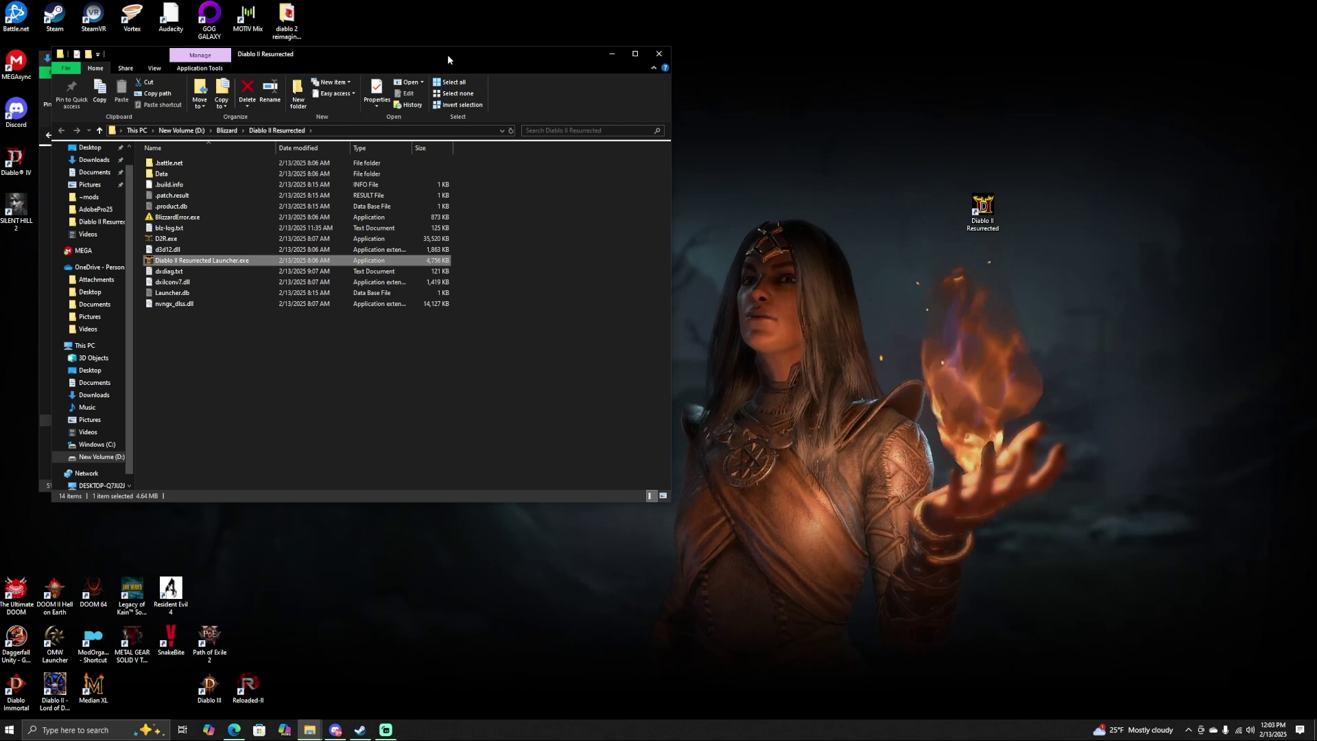
- Arrange the Downloads and game folder windows side by side
left_click_drag(435, 58, 962, 61)
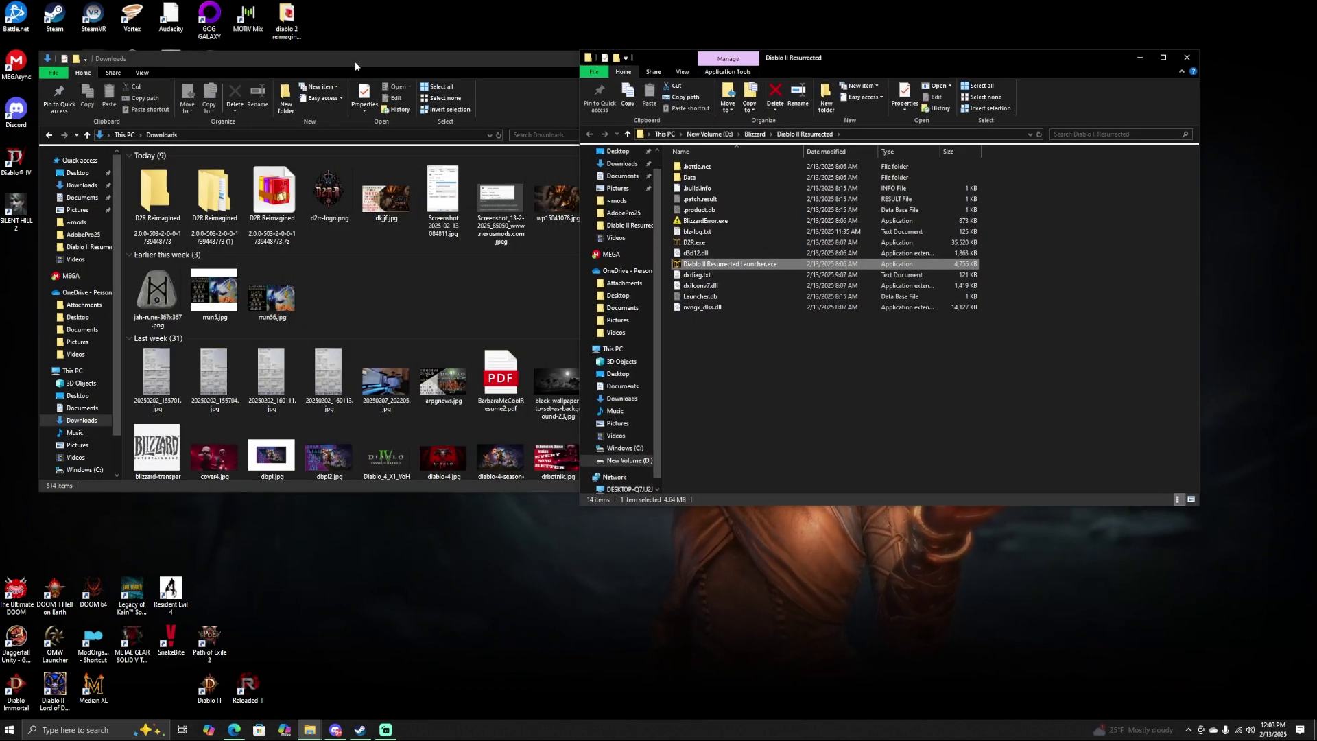
left_click_drag(417, 60, 389, 43)
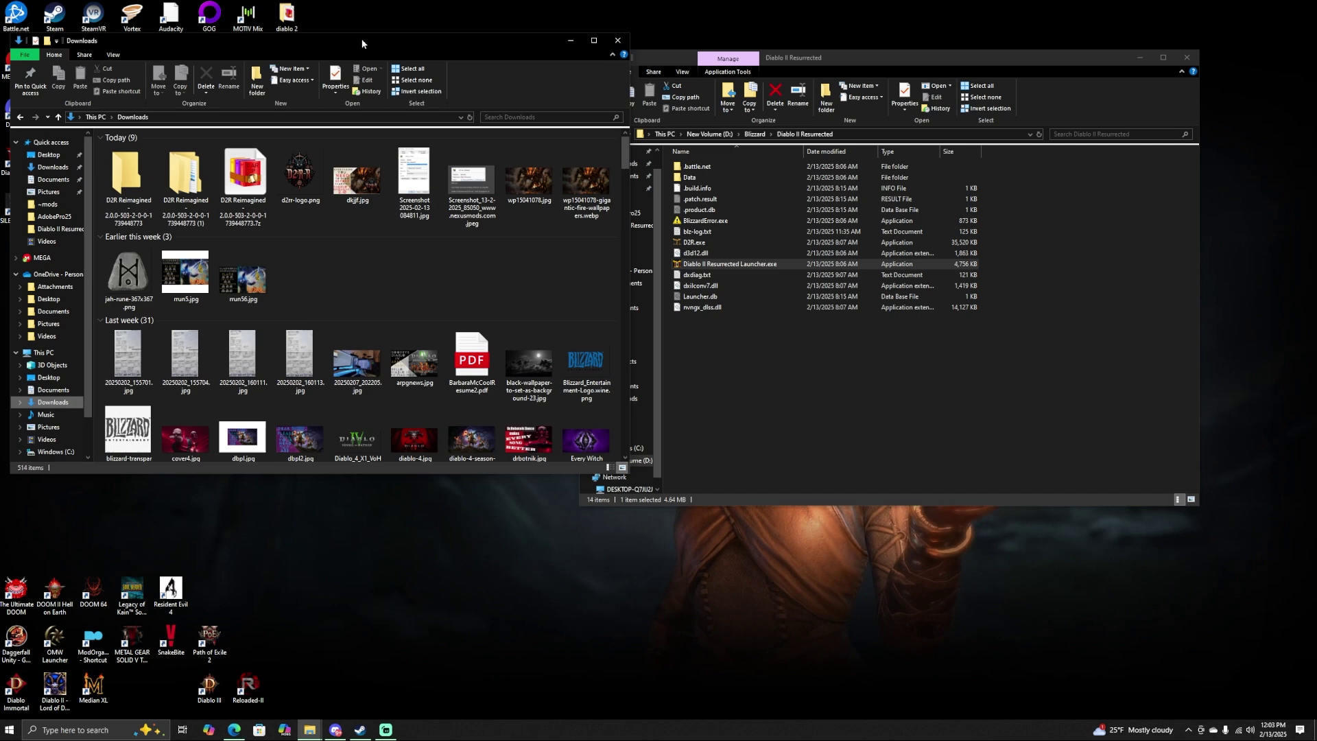
left_click_drag(908, 56, 998, 52)
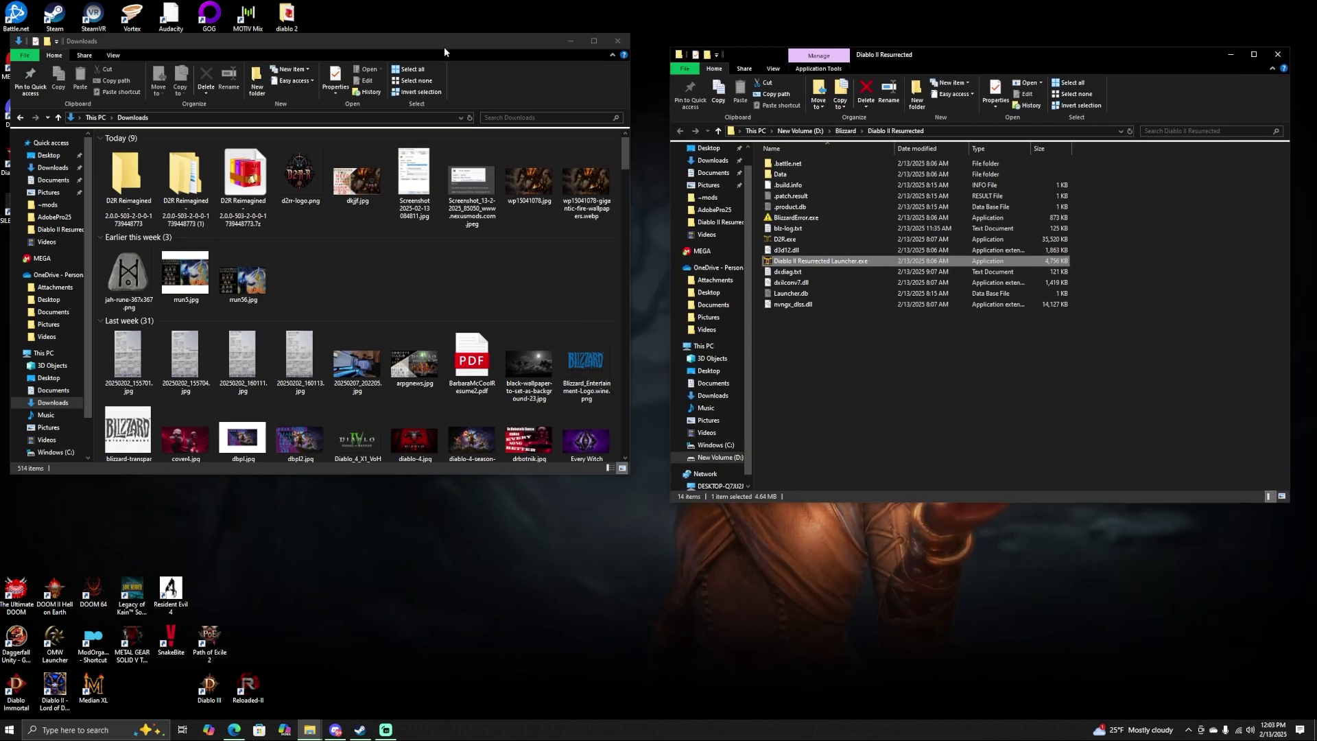
left_click_drag(431, 45, 439, 58)
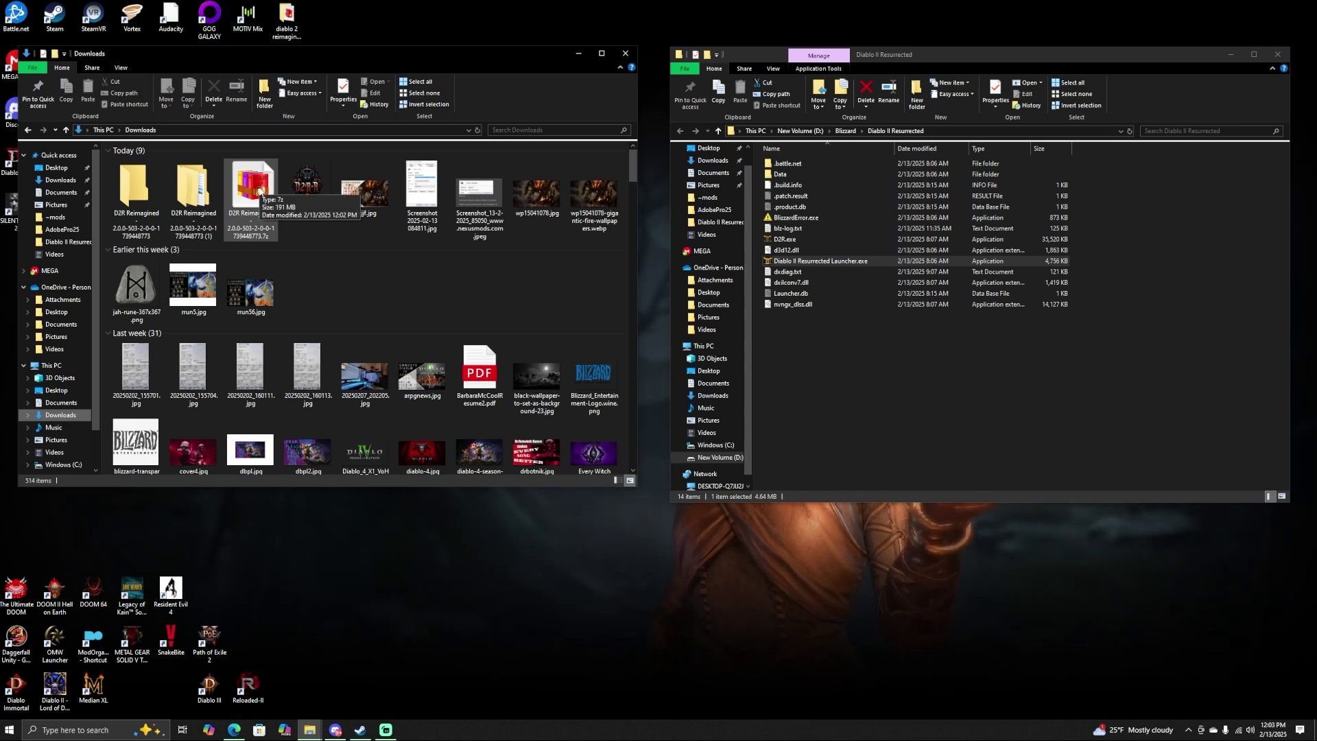
- Copy the D2R Reimagined .7z into the game folder and extract it there with 7-Zip
left_click_drag(252, 187, 821, 385)
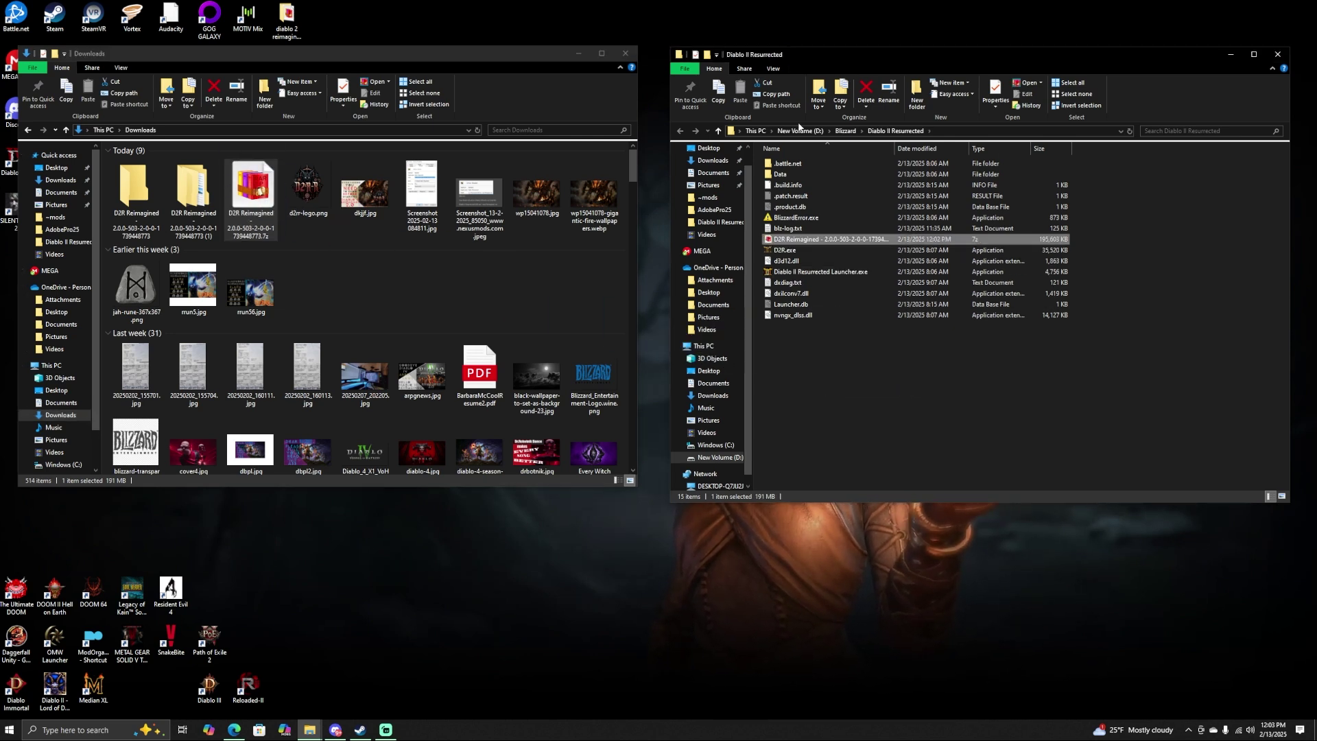
key("alt+F4")
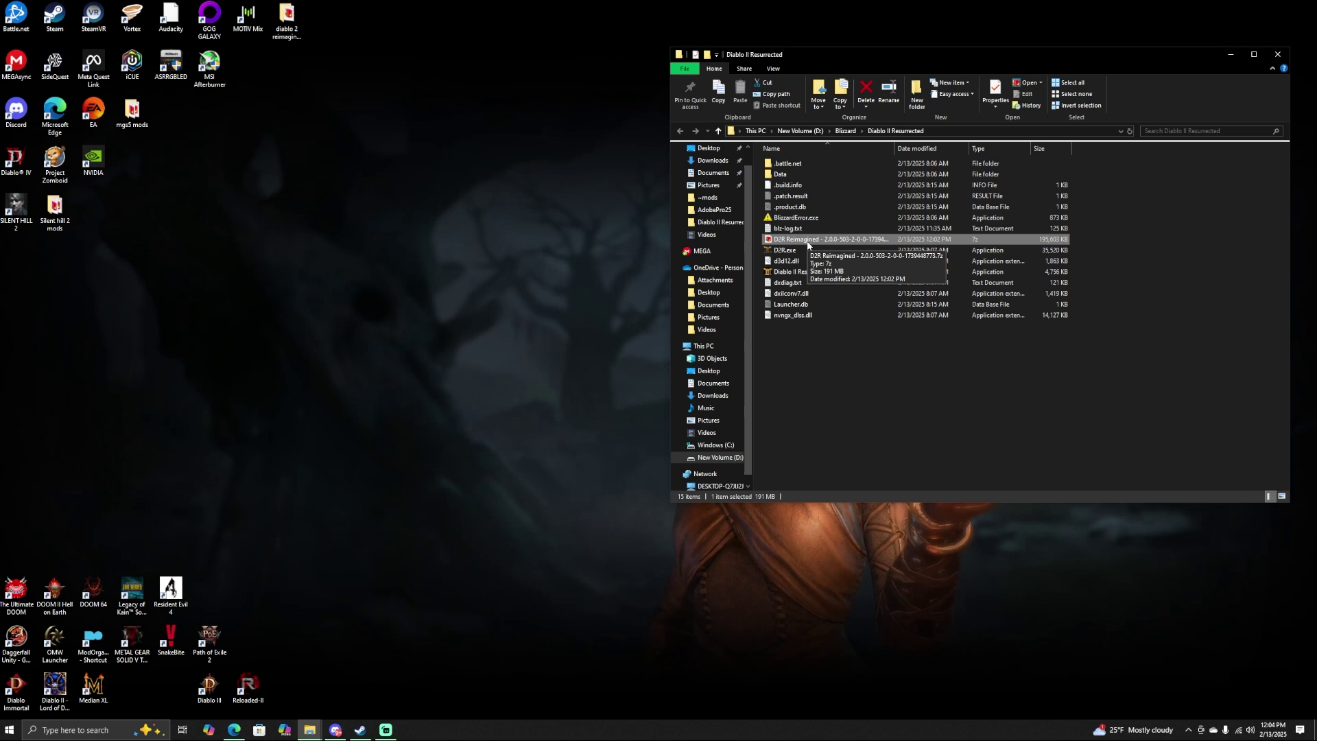
right_click(807, 241)
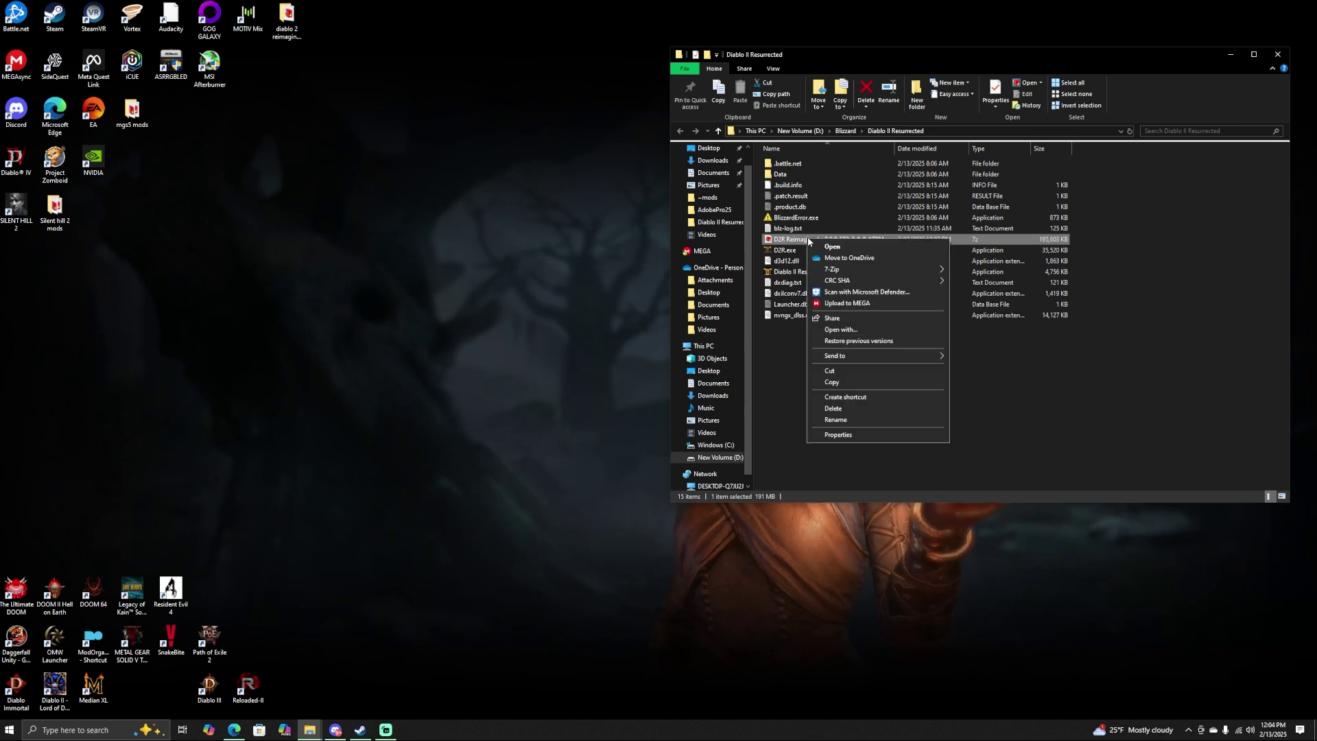
mouse_move(929, 272)
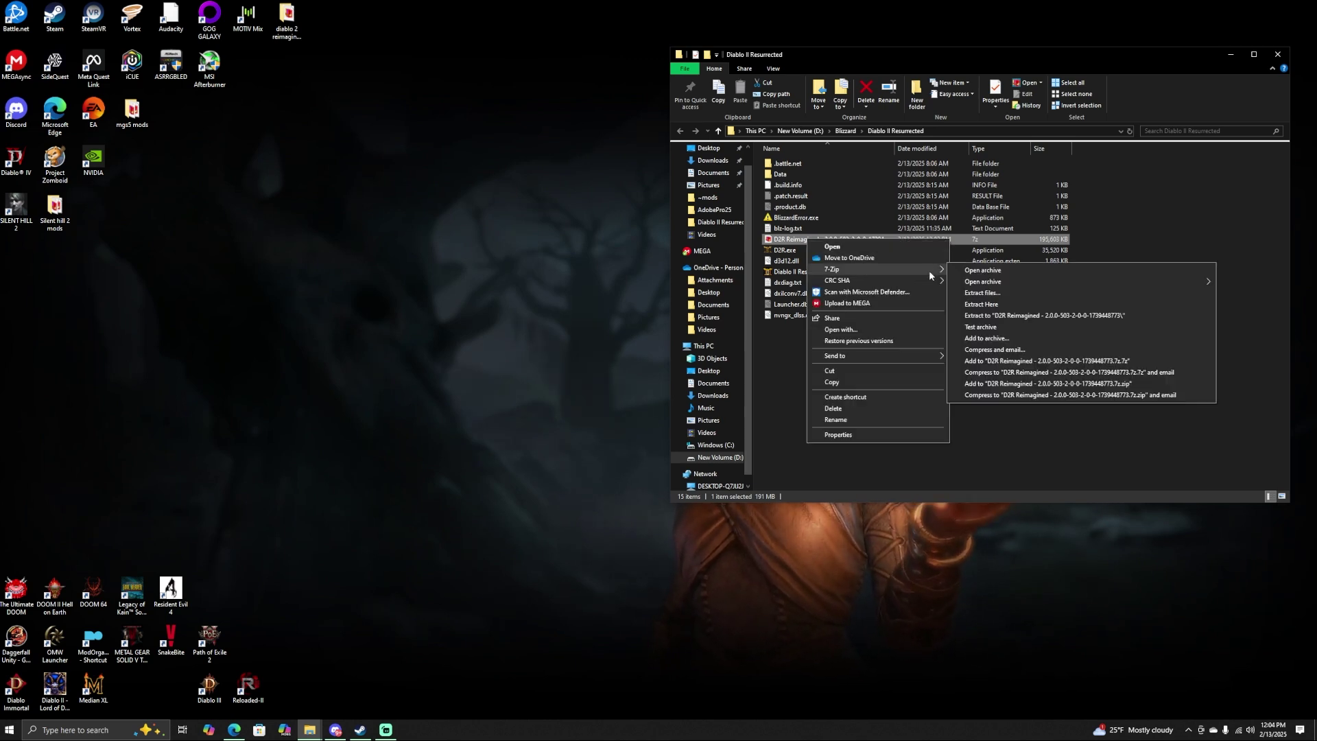
left_click(990, 310)
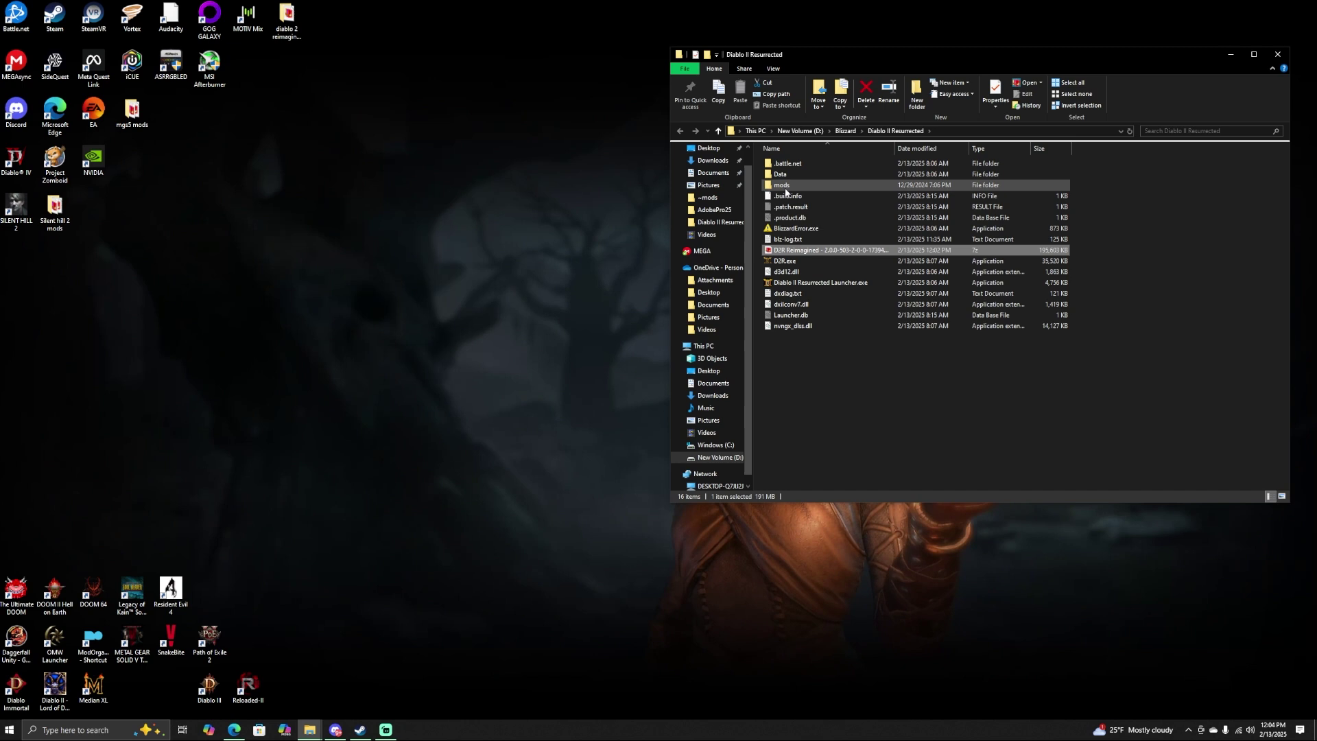
mouse_move(786, 192)
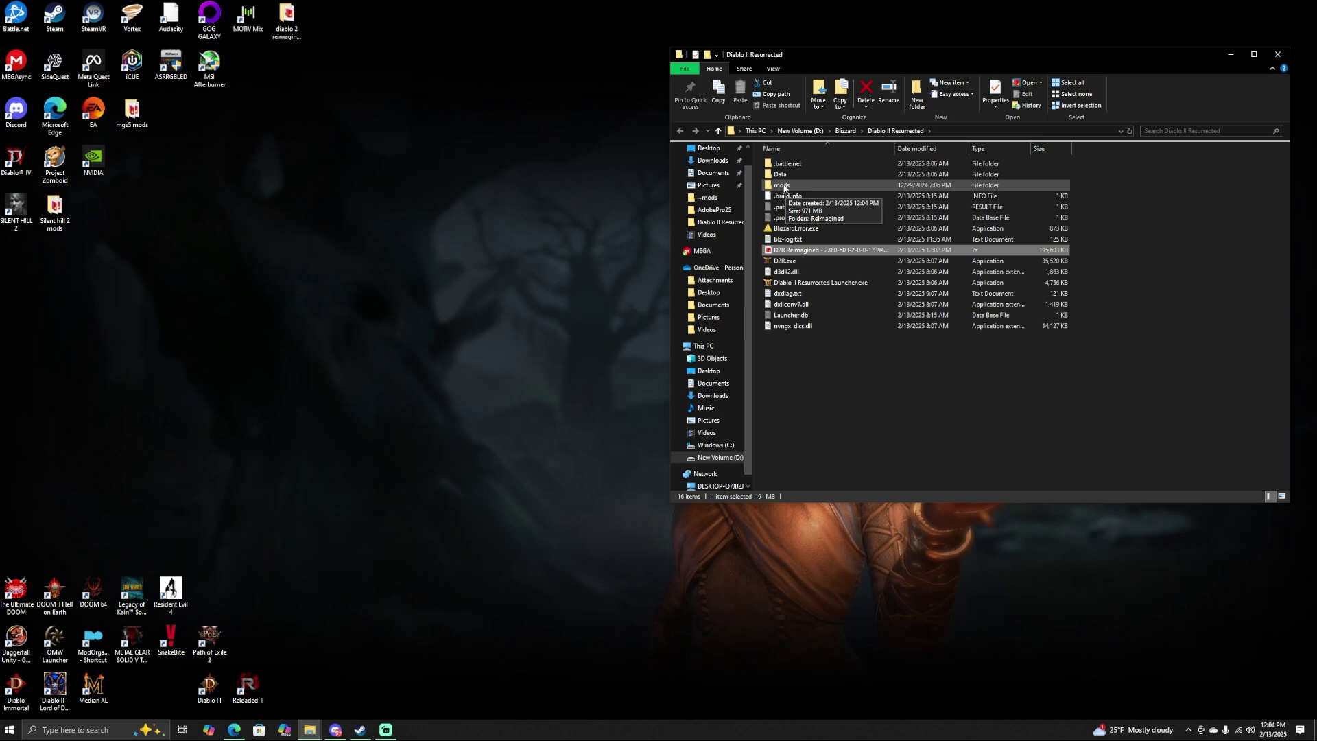
double_click(785, 186)
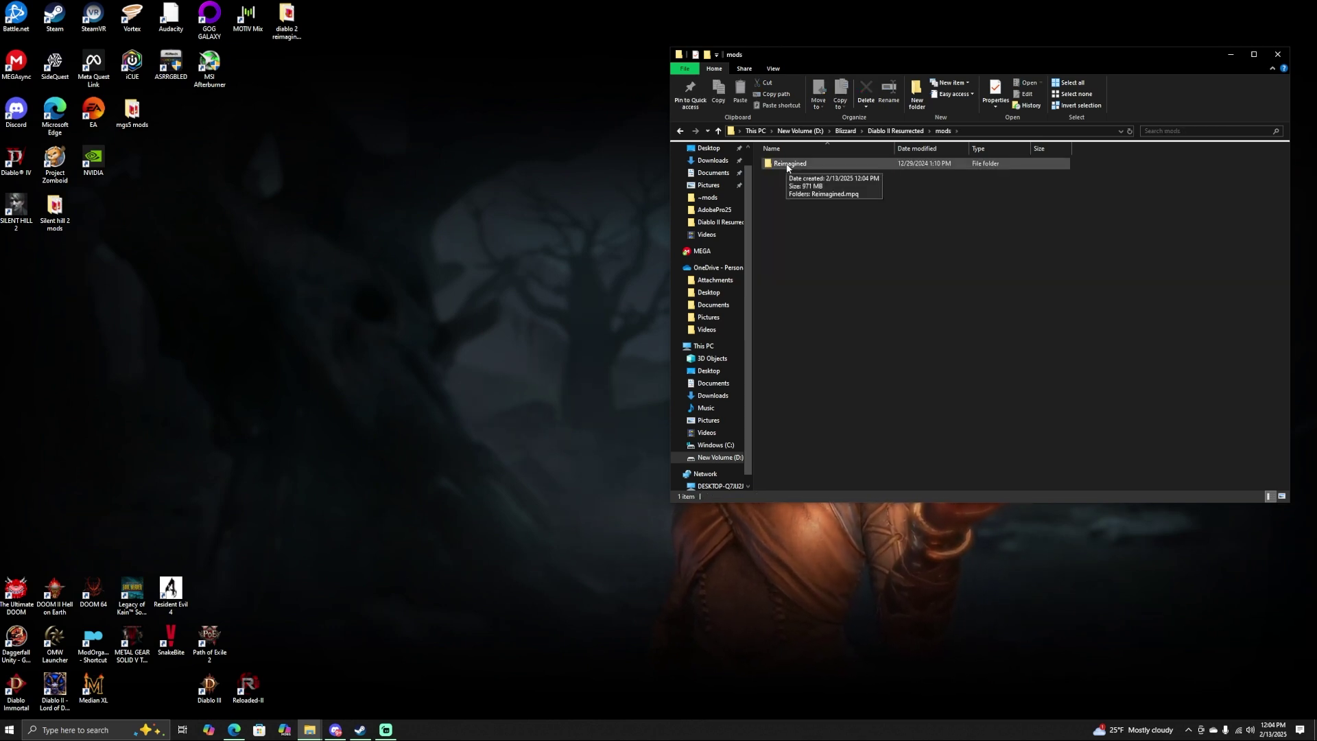
double_click(787, 165)
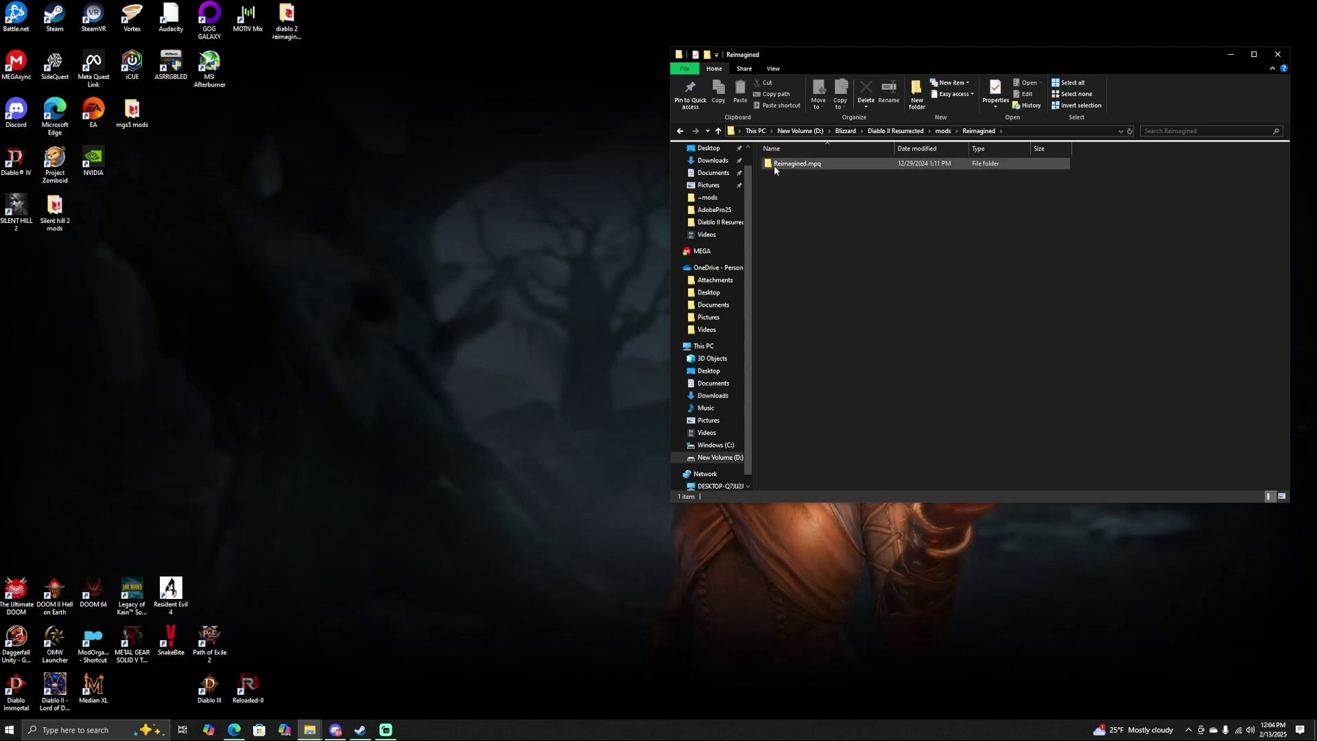
mouse_move(810, 170)
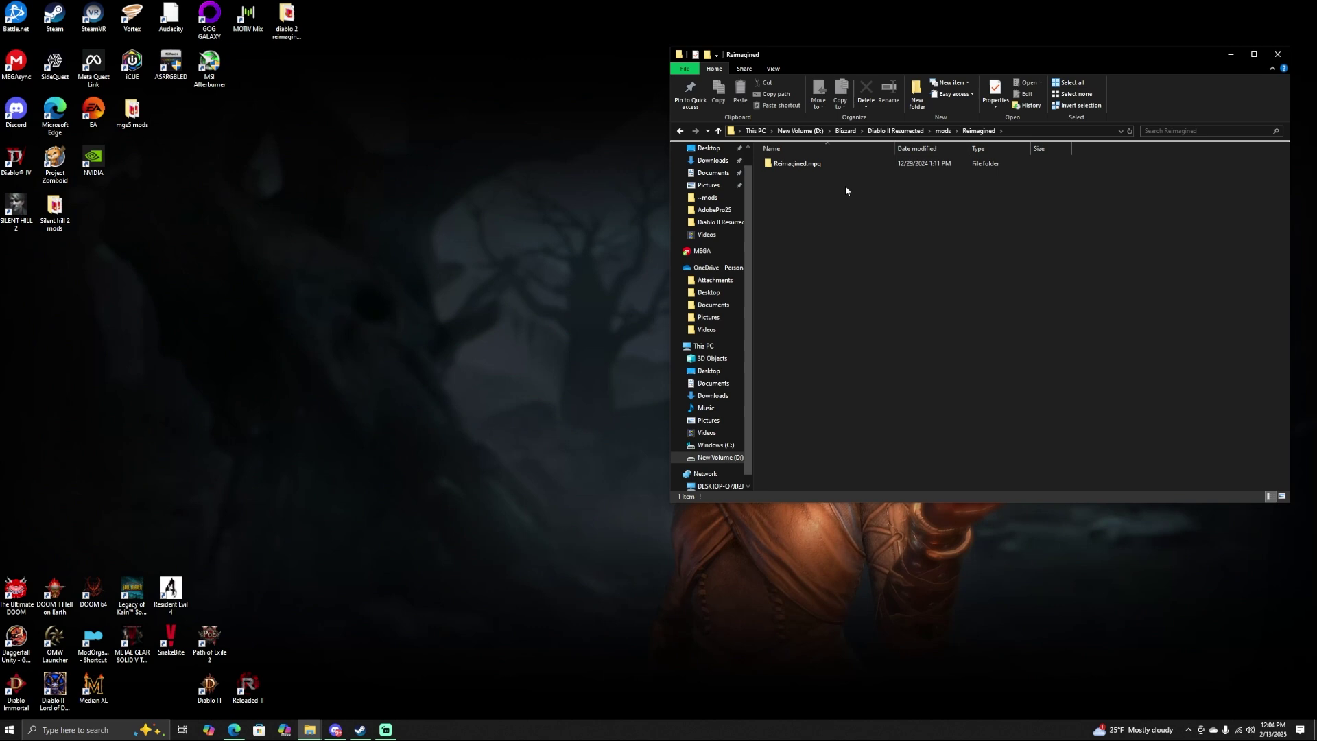
left_click(682, 132)
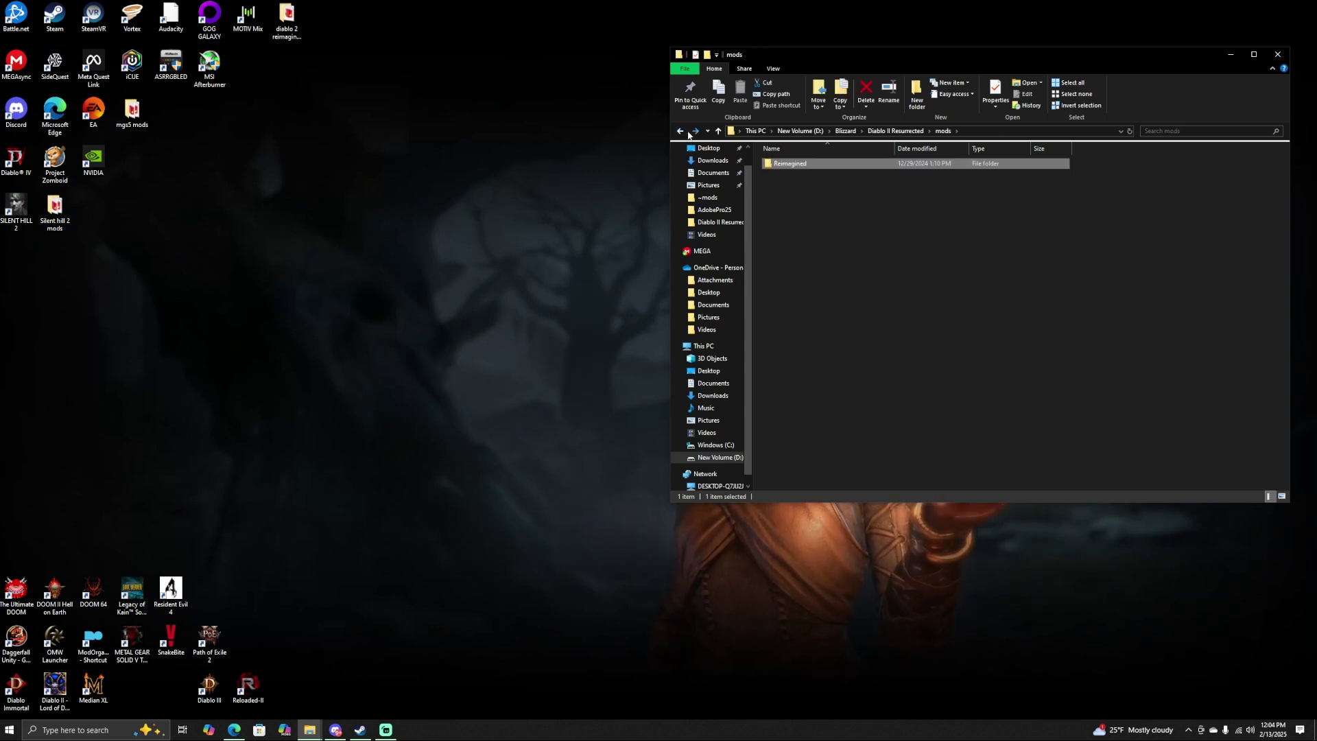
left_click(682, 133)
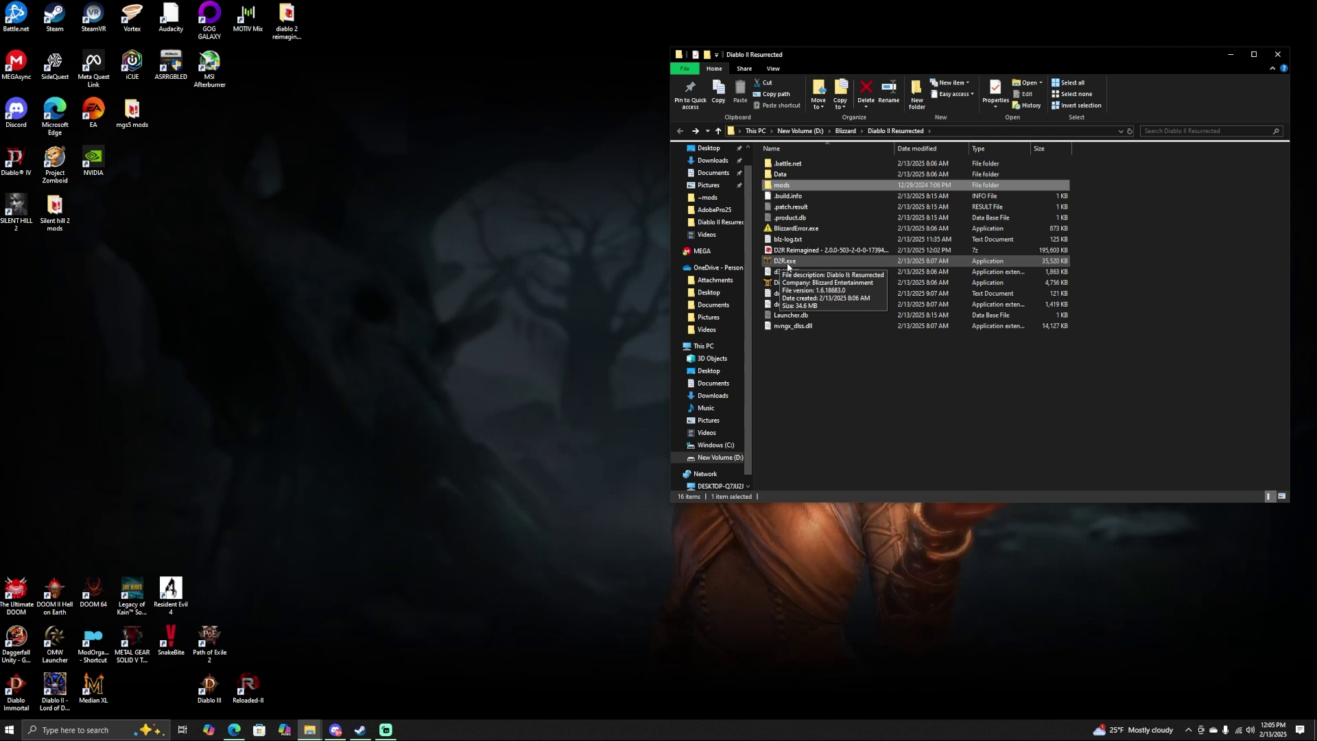
- Create a D2R.exe shortcut and append '-mod Reimagined -txt' to its target
right_click(790, 264)
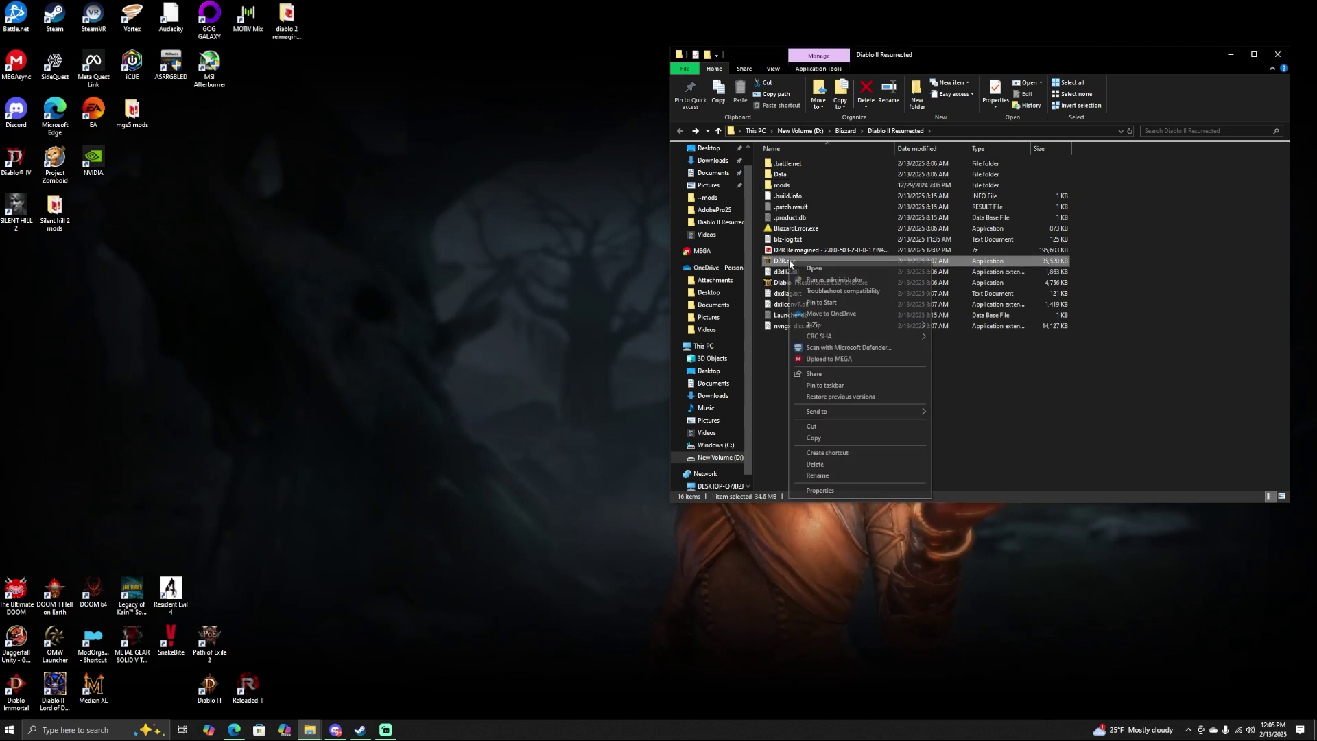
left_click(843, 454)
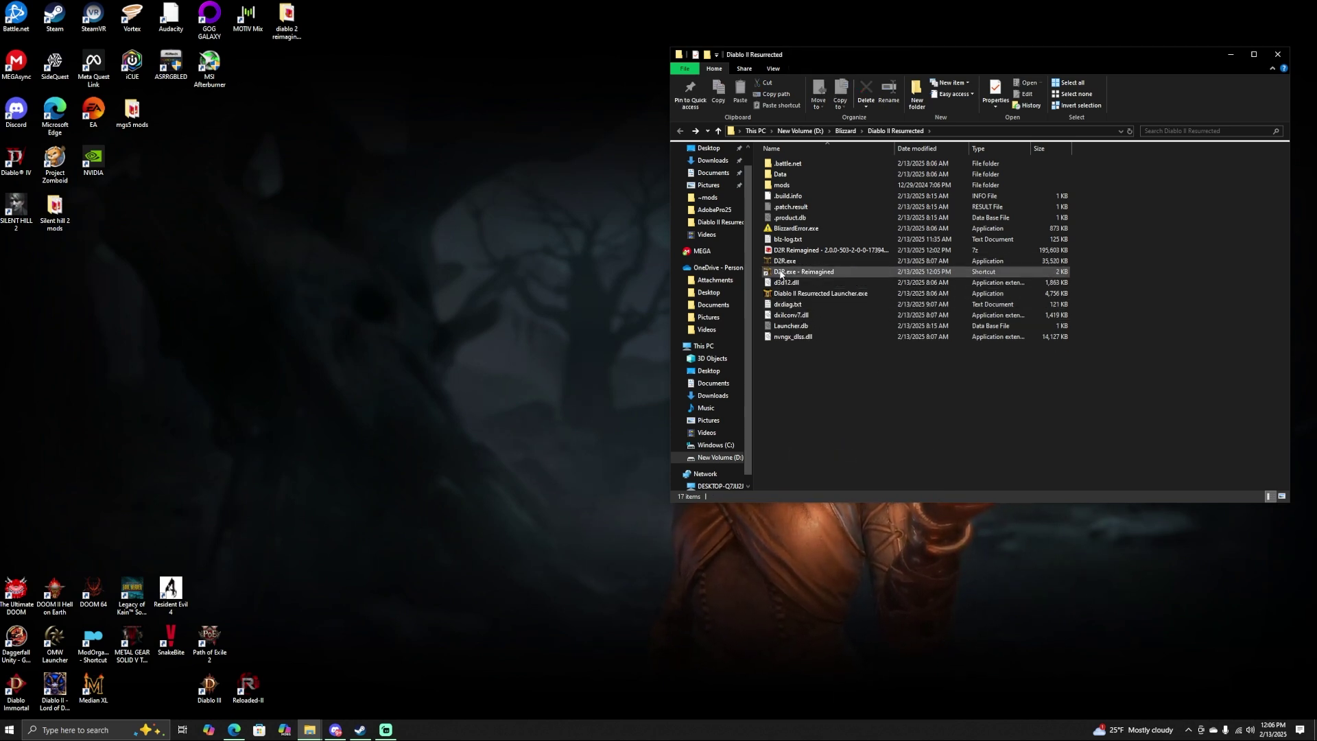
right_click(780, 273)
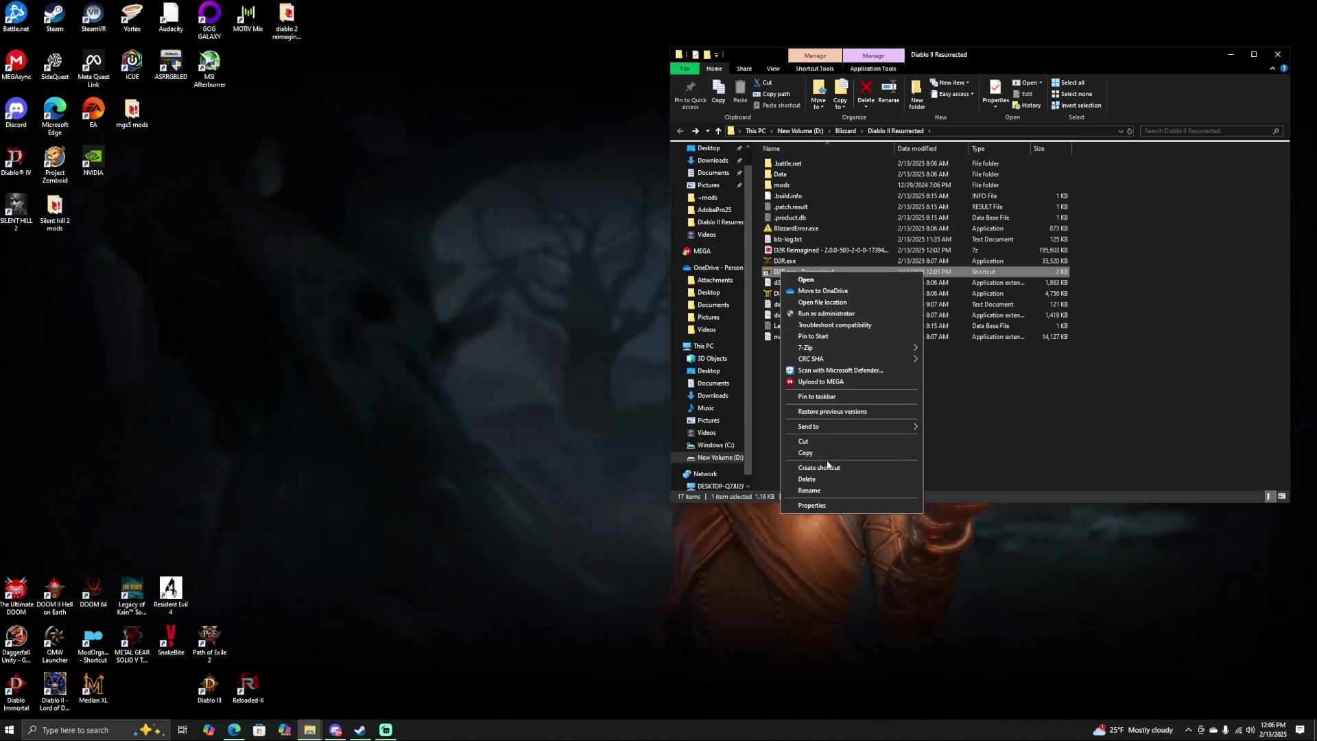
left_click(820, 507)
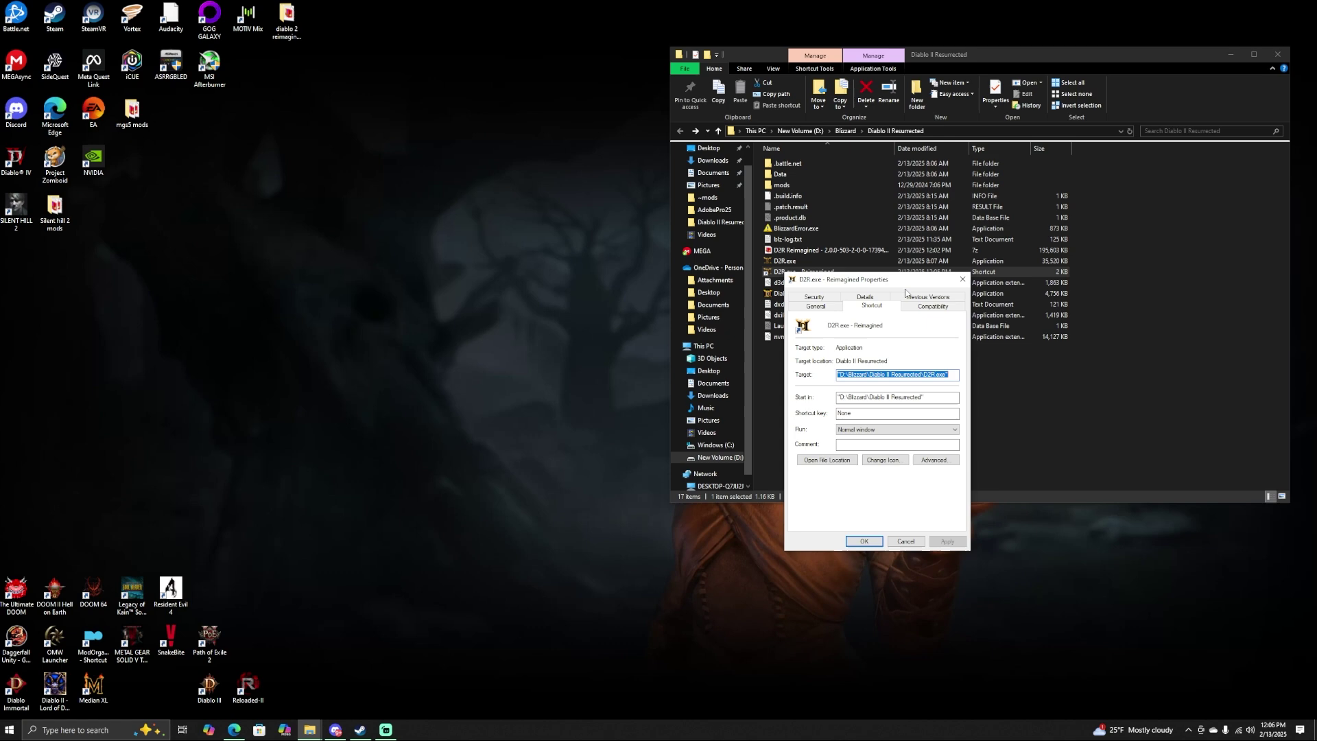
left_click_drag(919, 284, 636, 184)
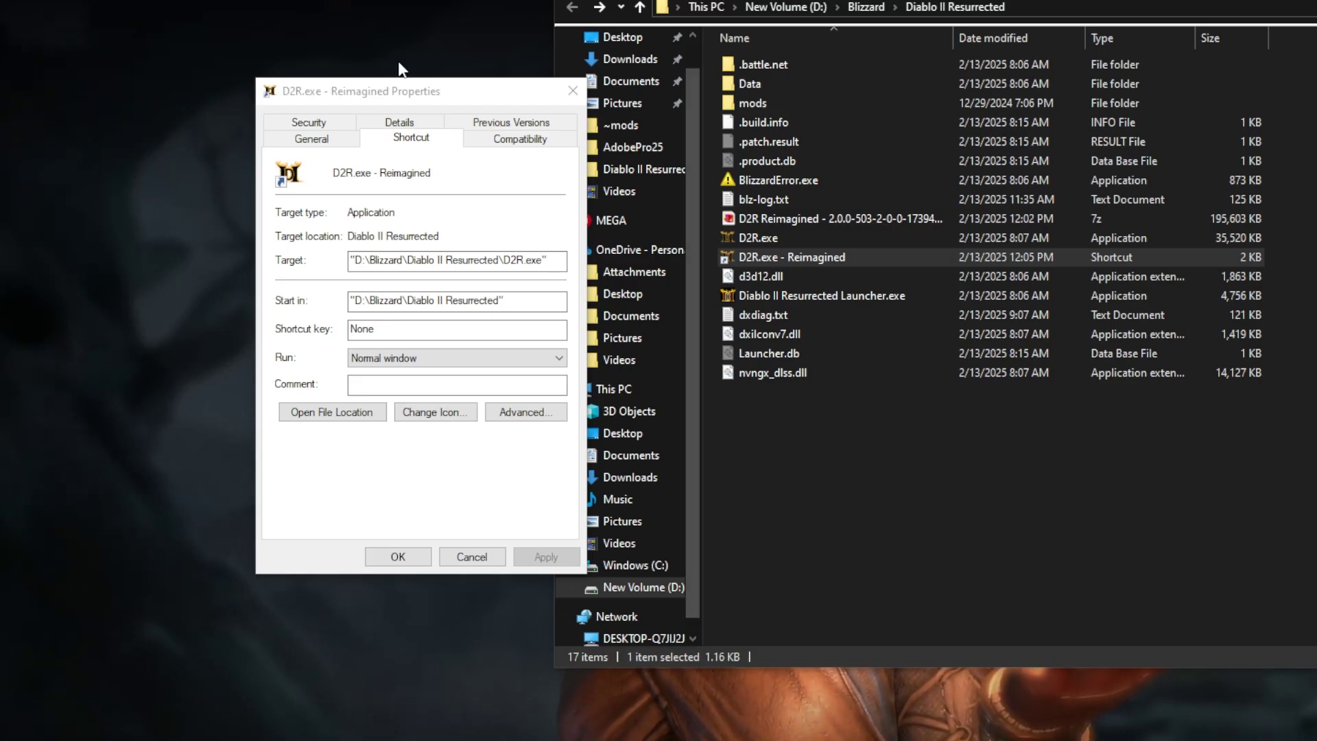
left_click_drag(425, 93, 398, 88)
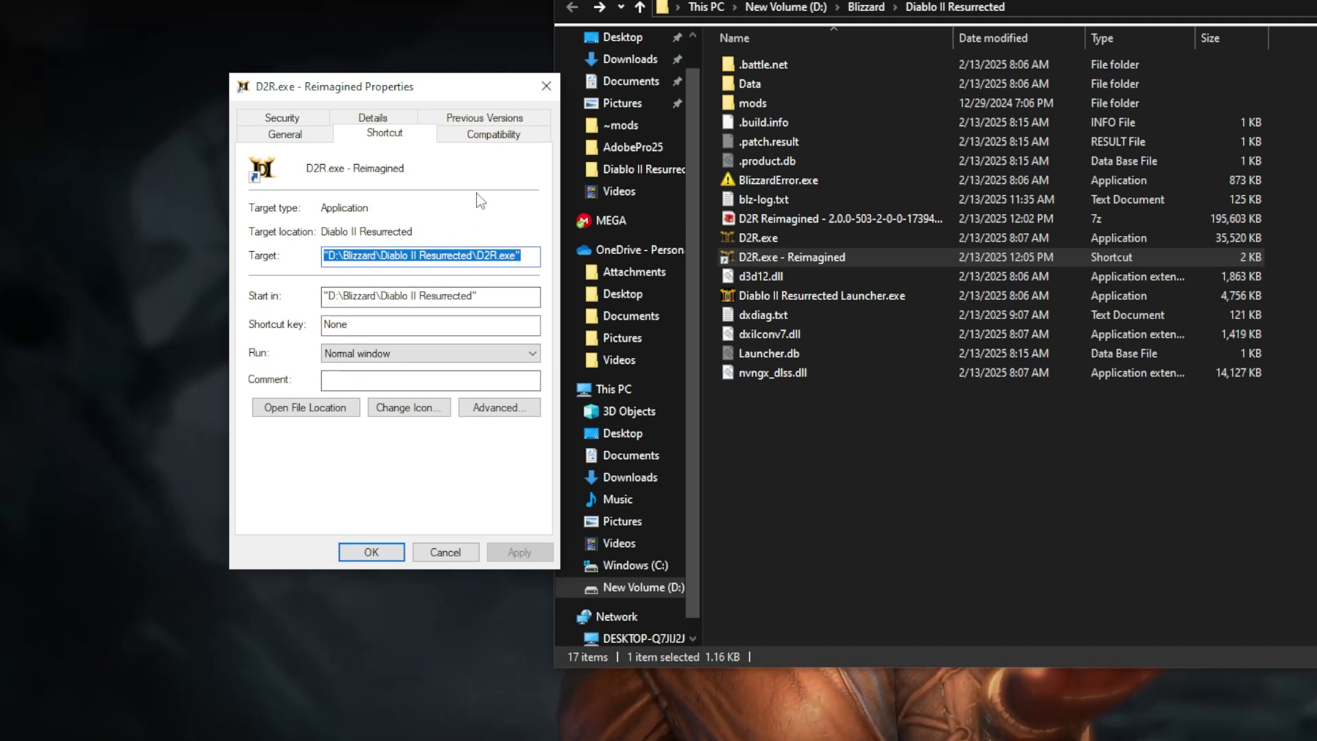
left_click(534, 256)
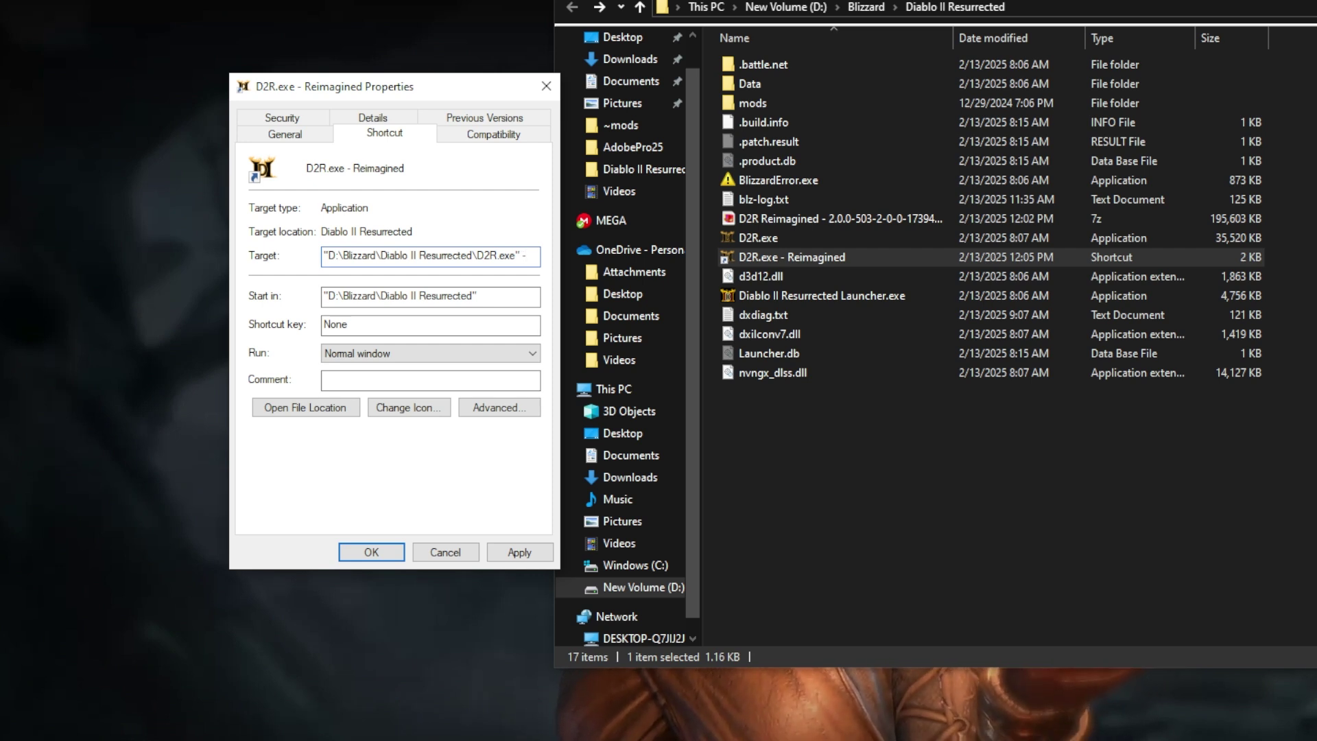
type("od")
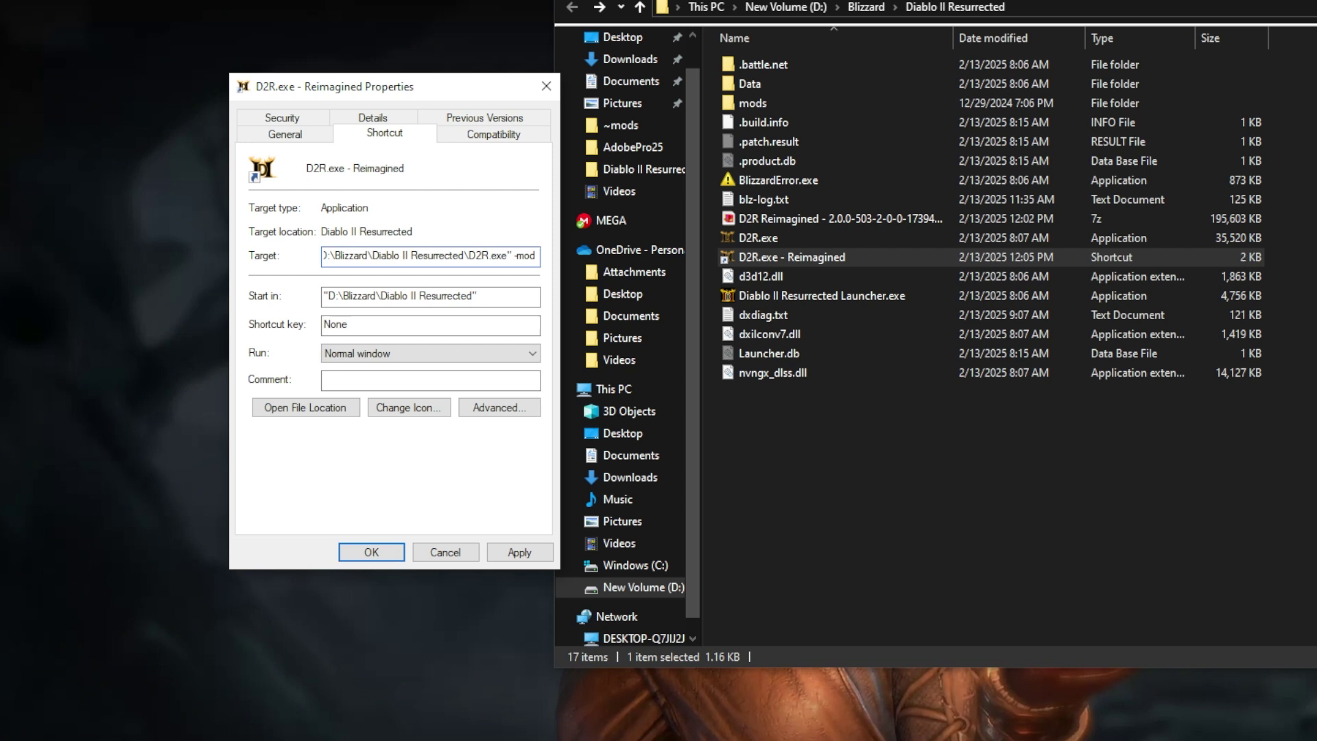
type(" Re")
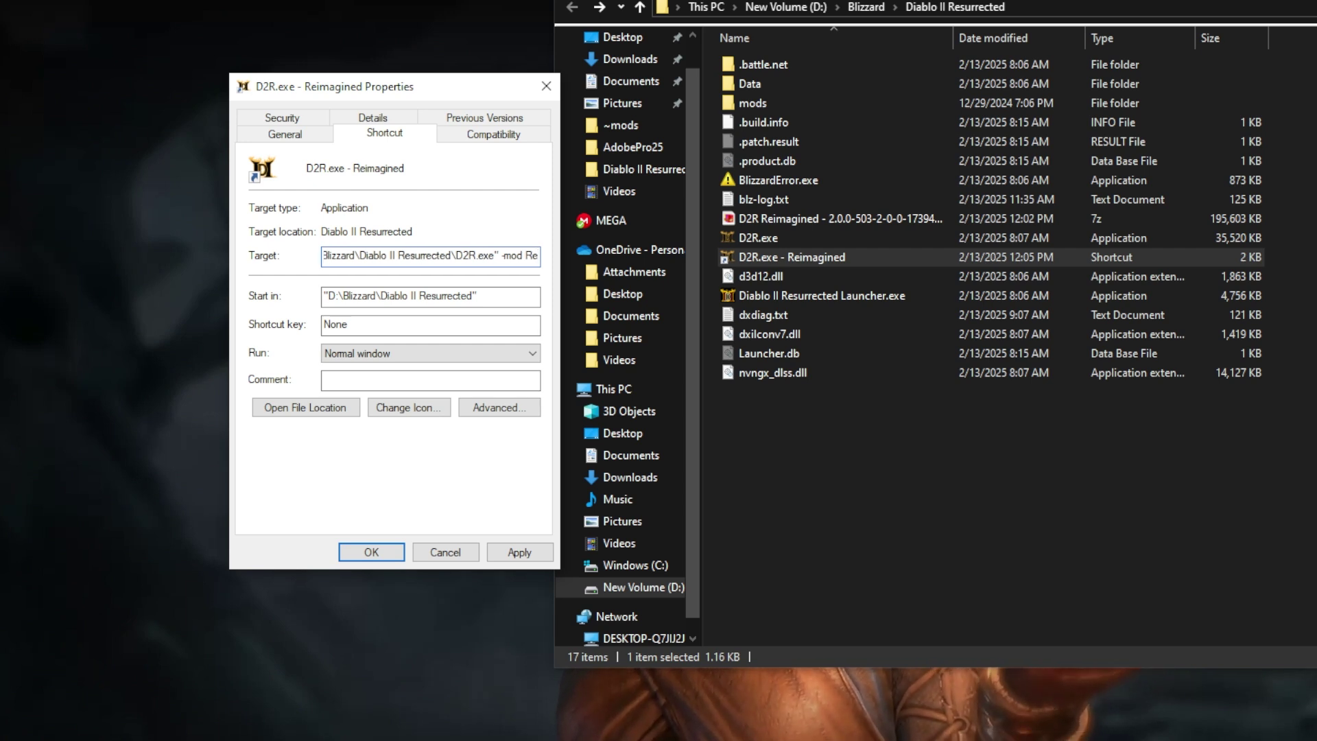
type("ima")
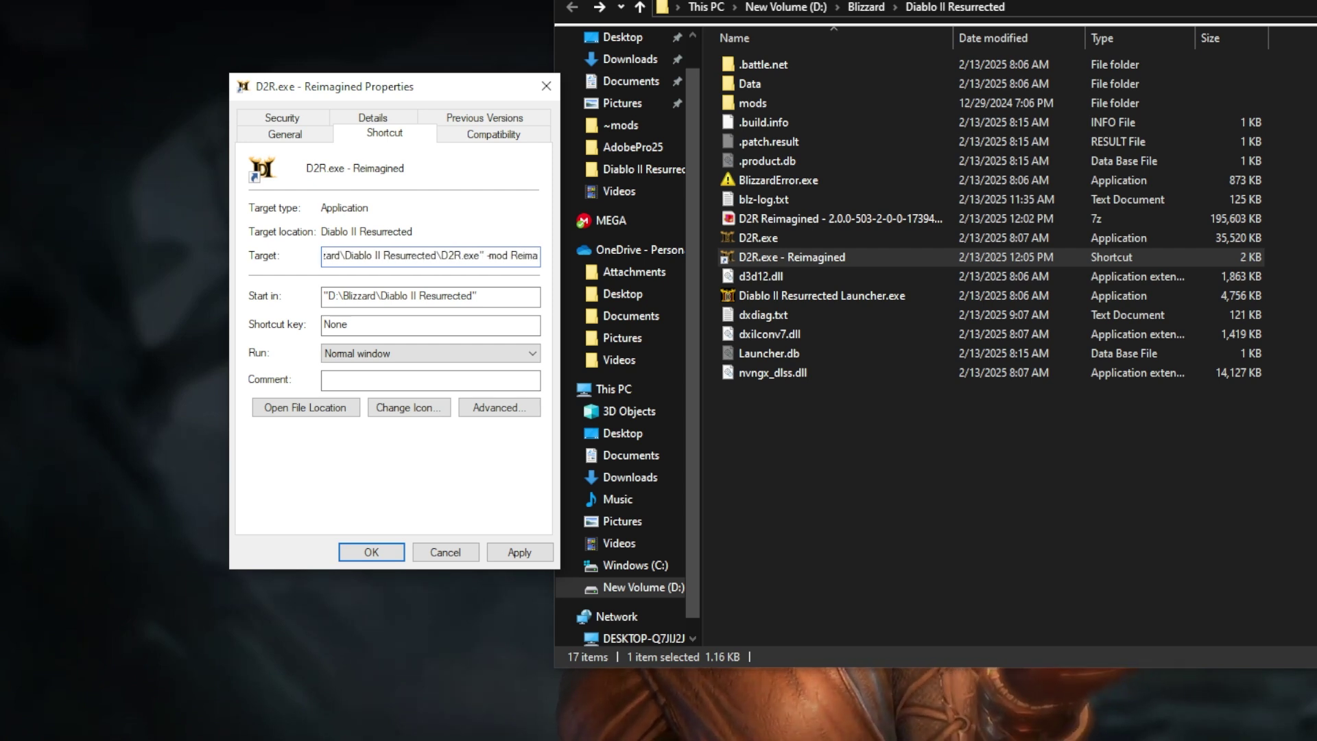
type("gined")
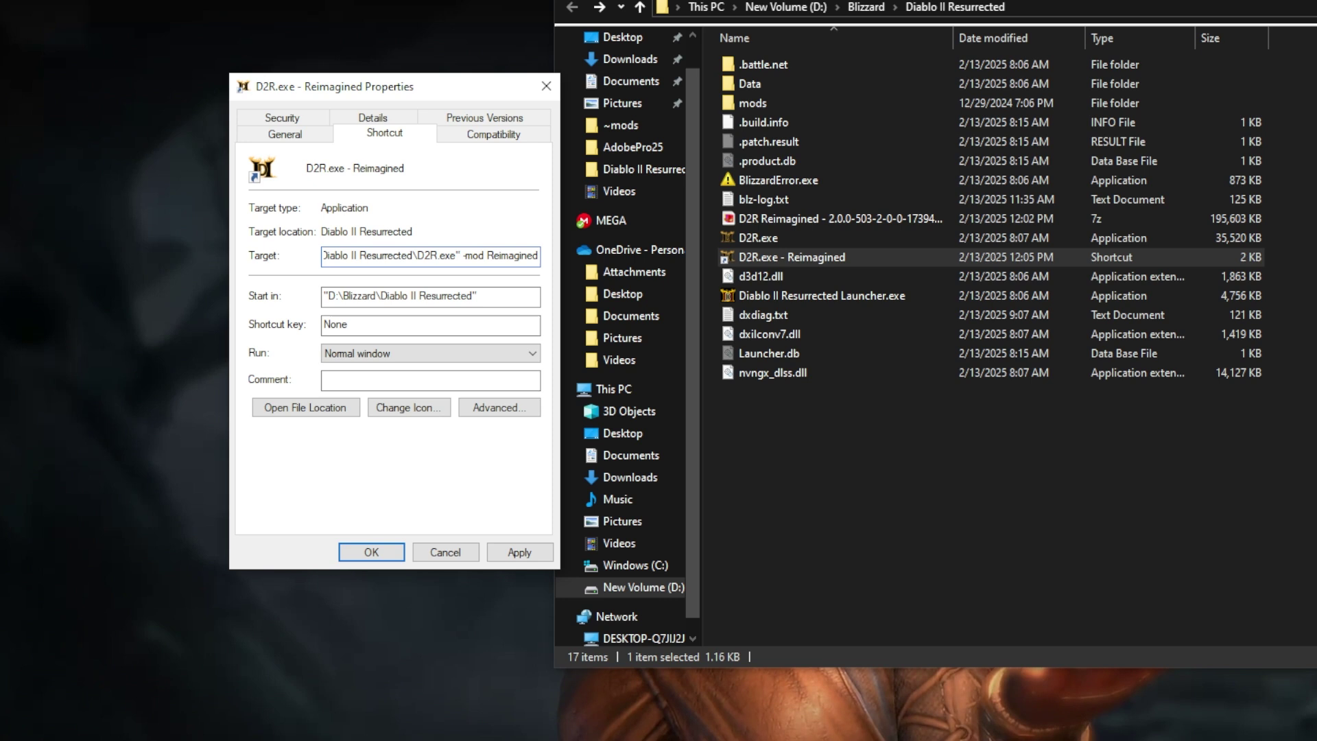
type(" -")
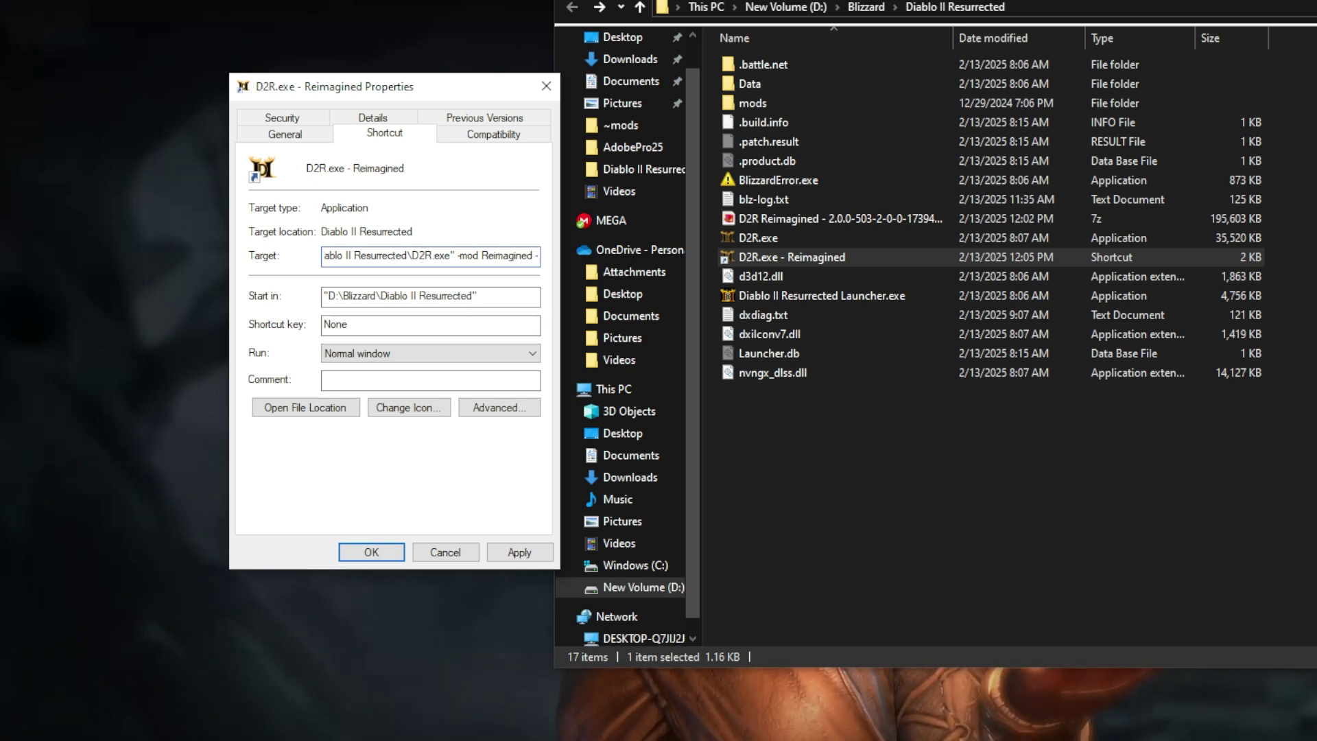
type("txt")
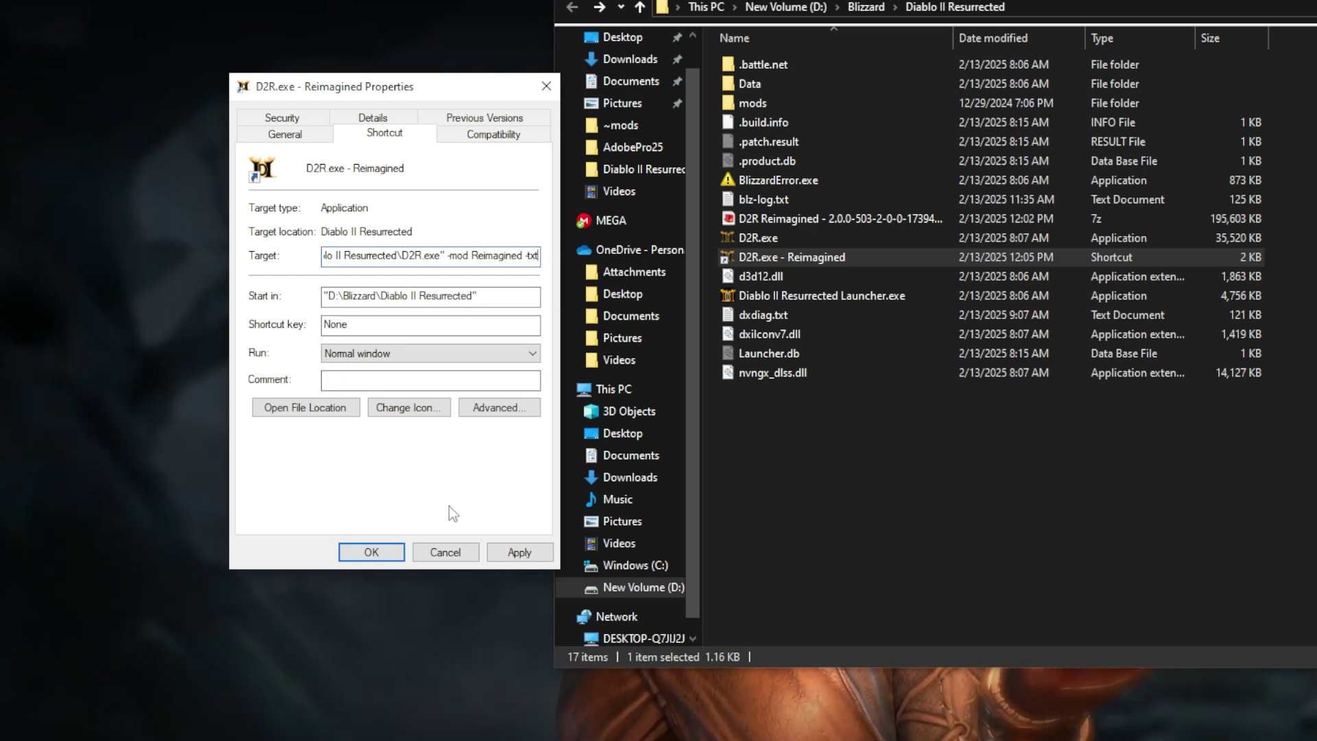
left_click(516, 553)
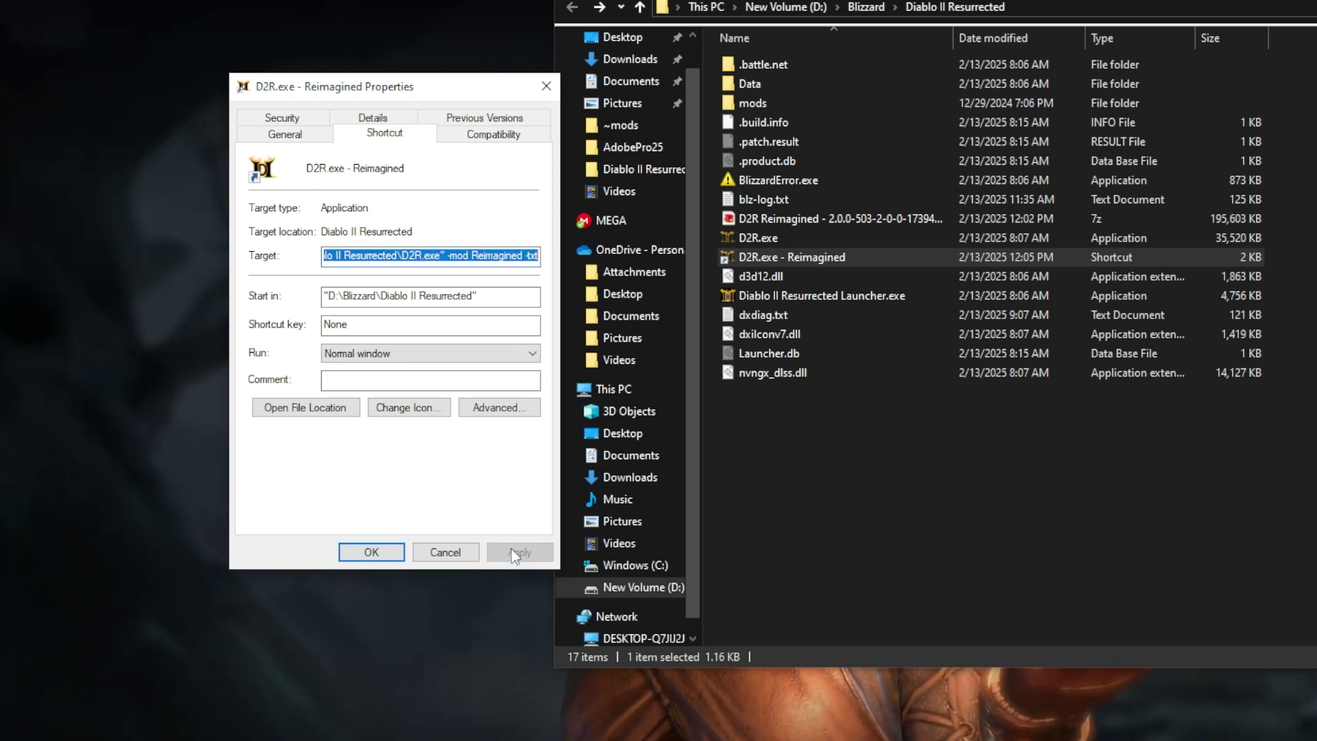
left_click(390, 555)
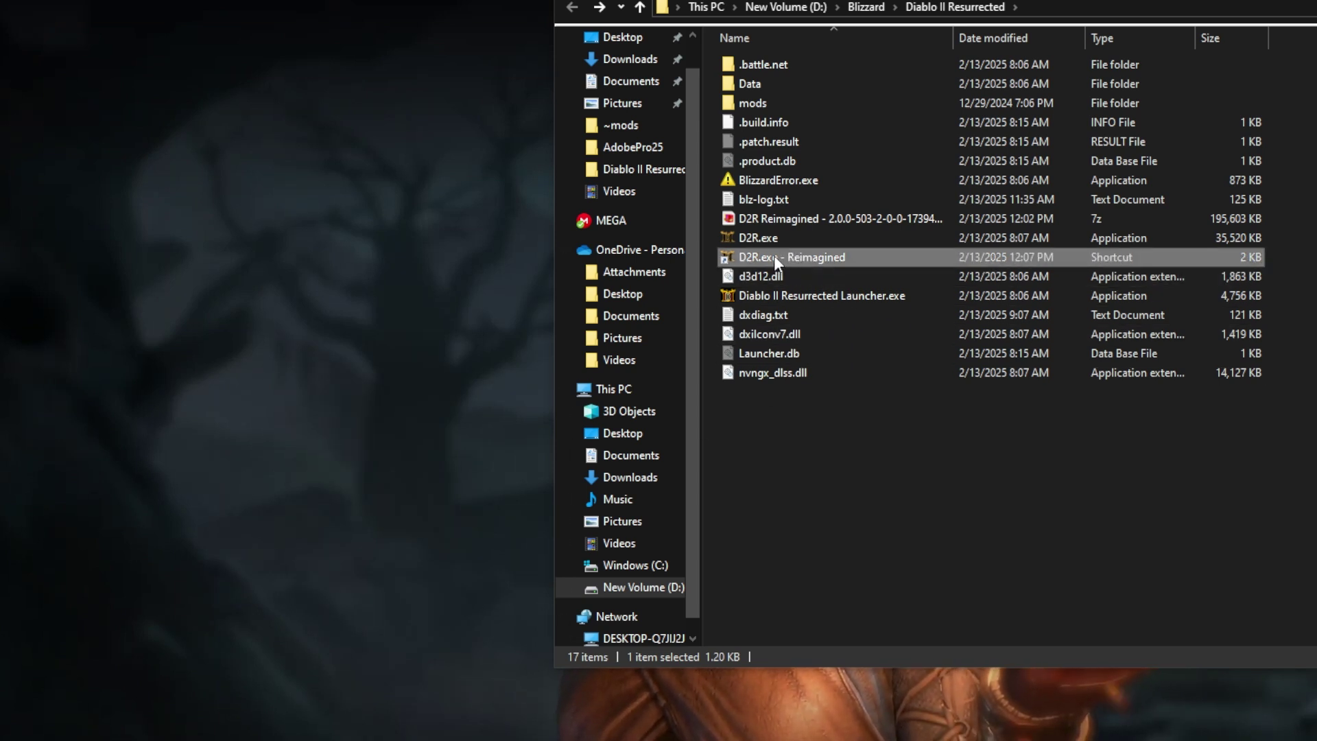
- Copy the D2R.exe - Reimagined shortcut to the desktop beside the Diablo II Resurrected icon
left_click_drag(774, 254, 7, 271)
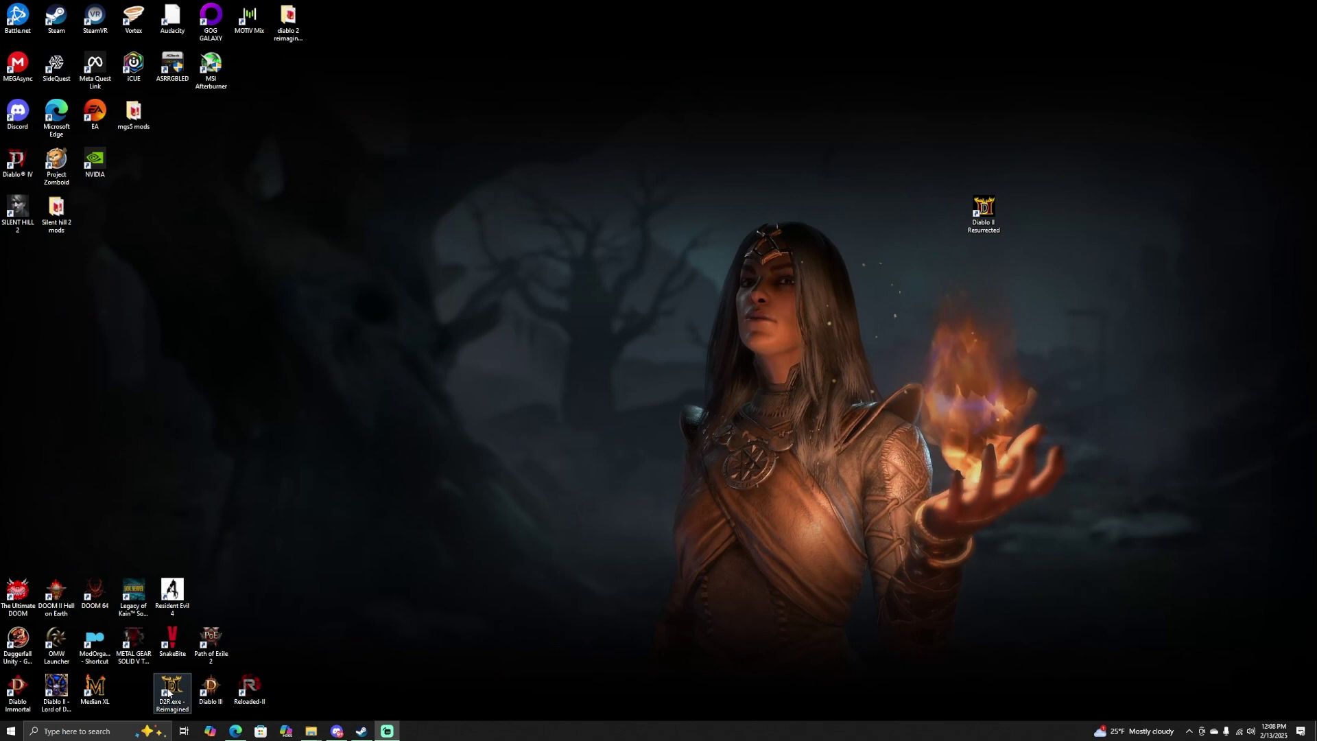
left_click_drag(984, 210, 133, 690)
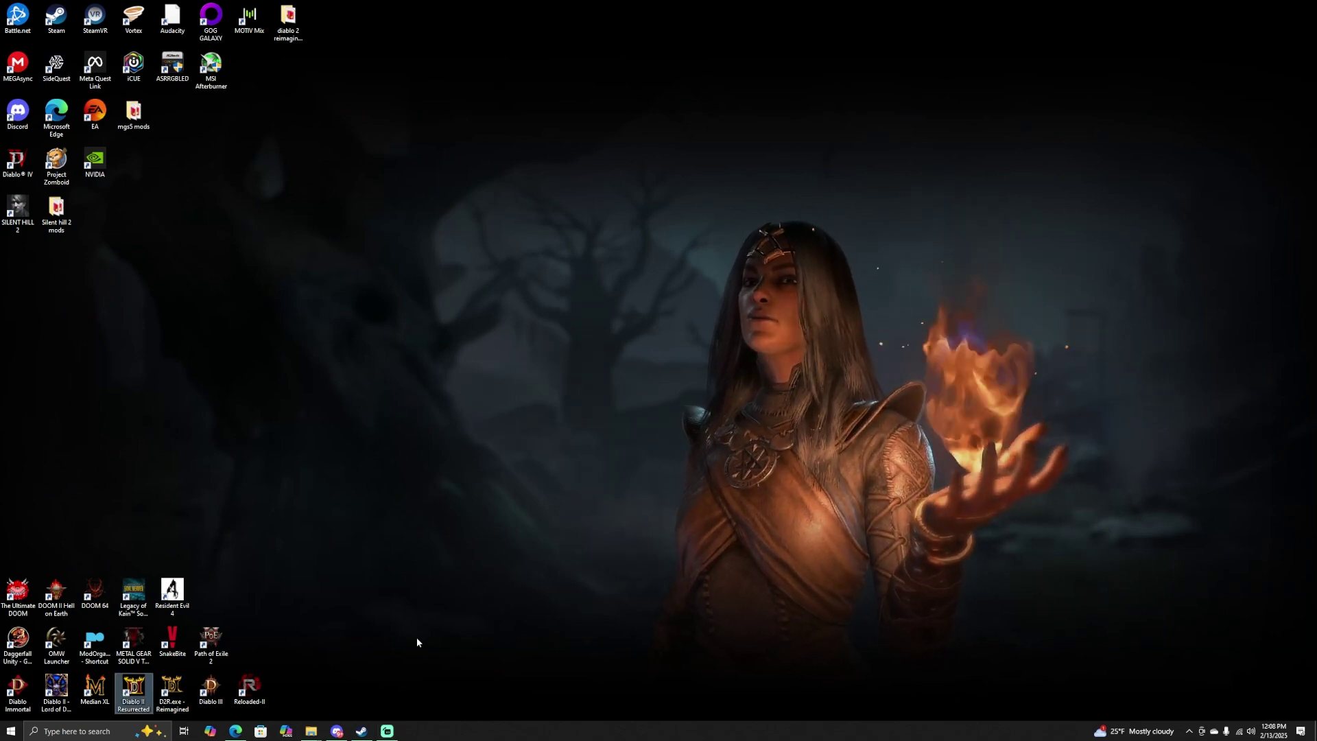
- Launch the game via the D2R.exe - Reimagined shortcut and get past the title screen
double_click(169, 686)
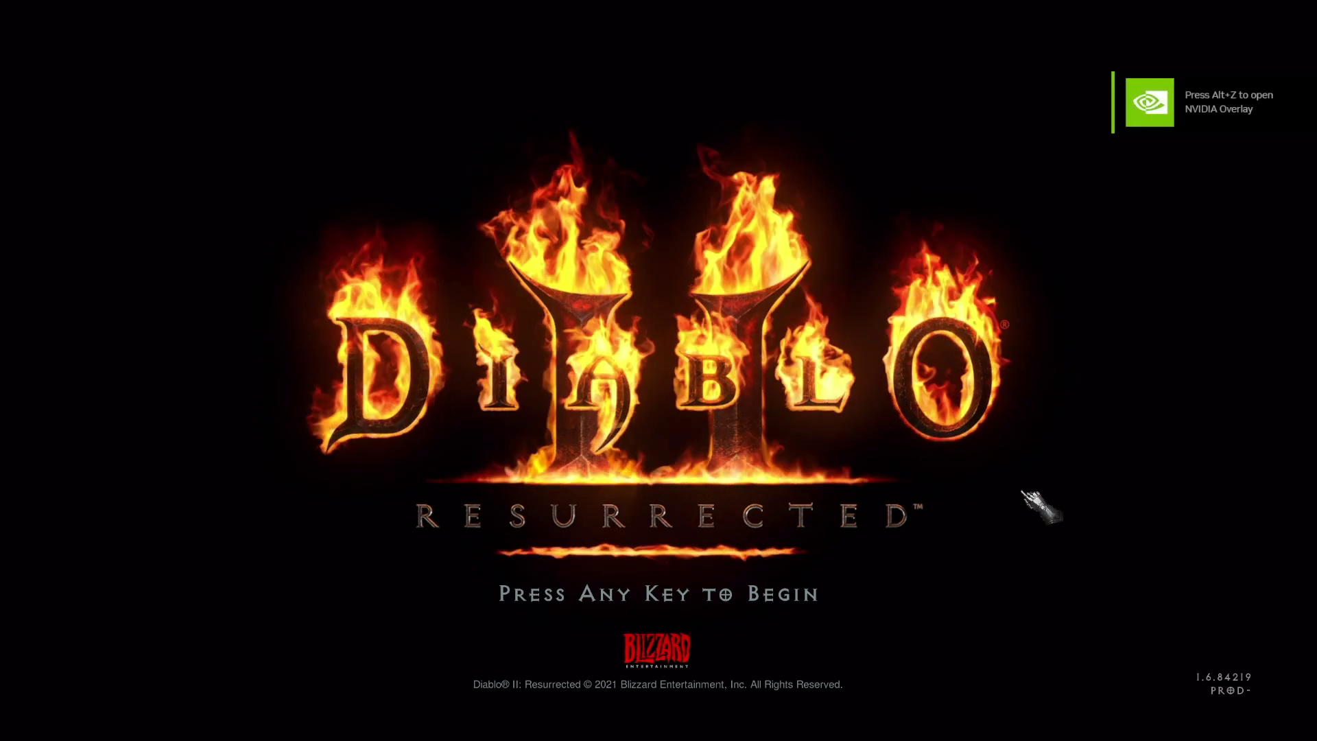
left_click(782, 603)
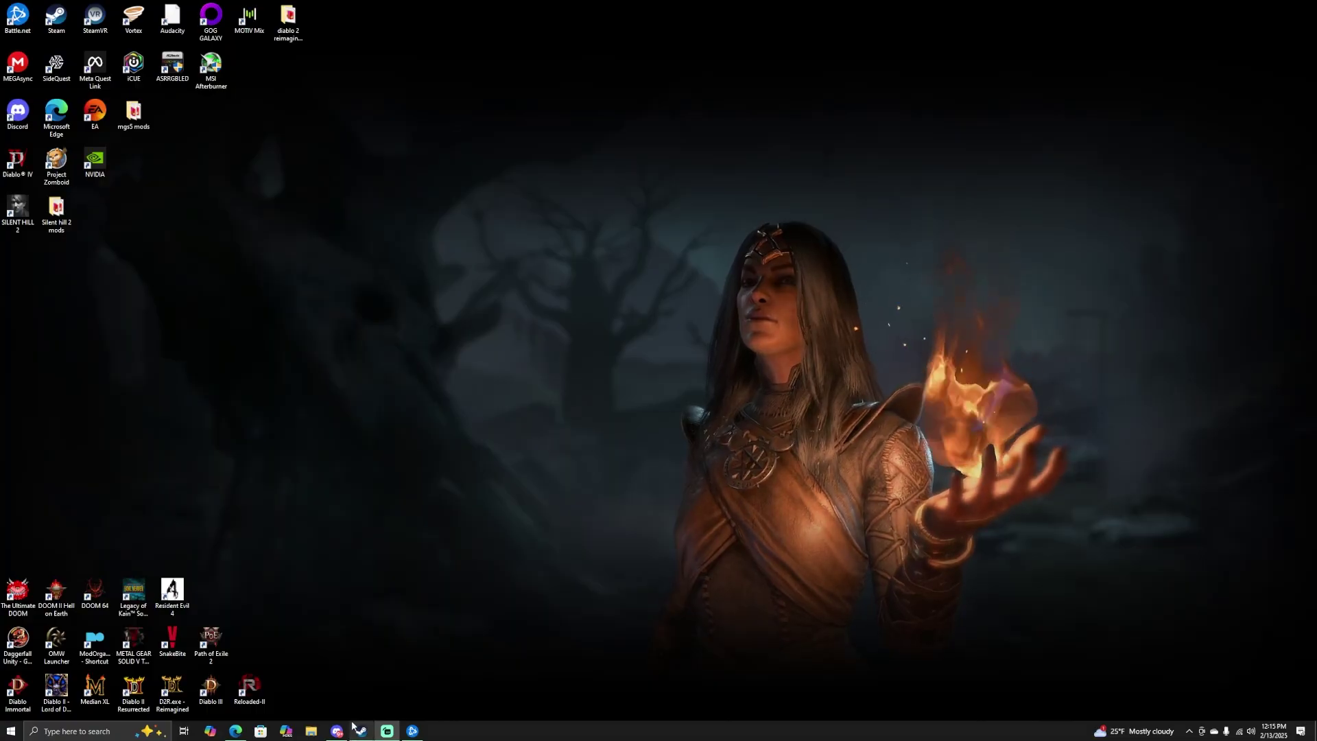
- Download the 2 Skill Points Per Level optional file from Nexus Mods, then minimize Edge
left_click(236, 731)
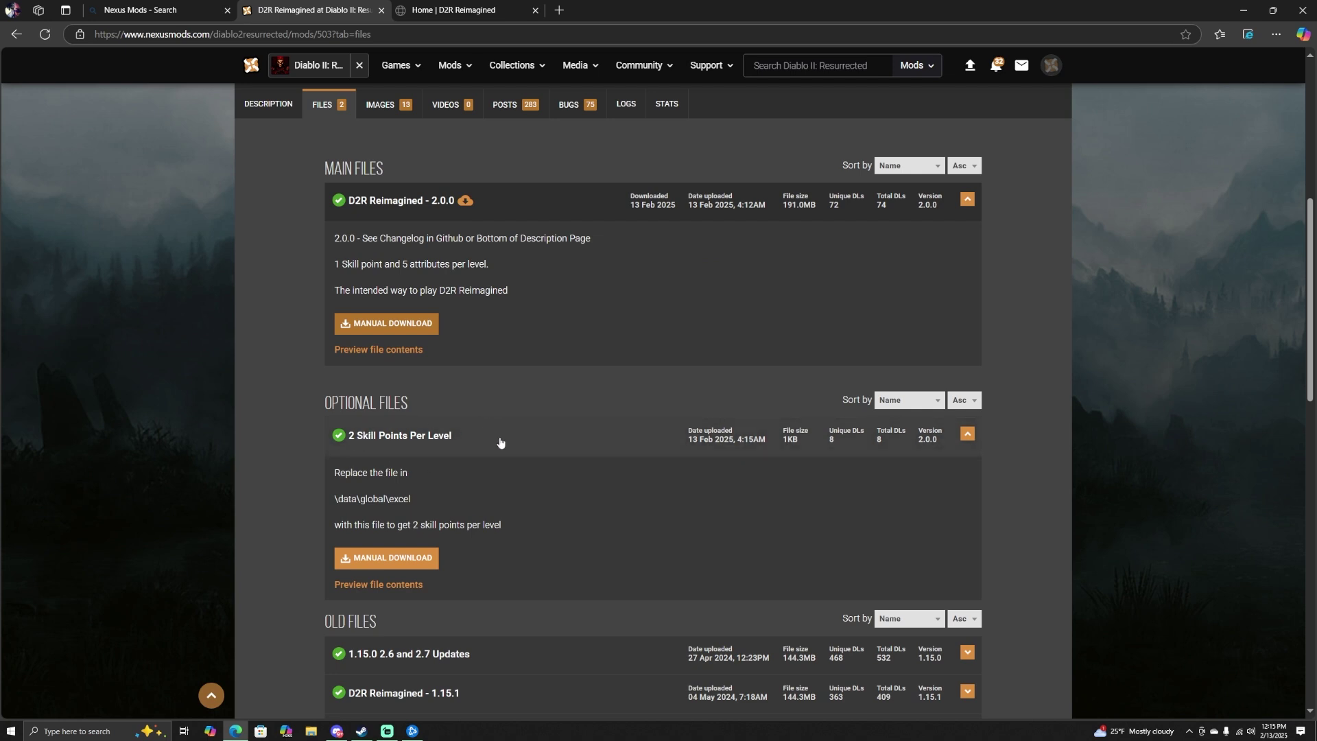
left_click(372, 560)
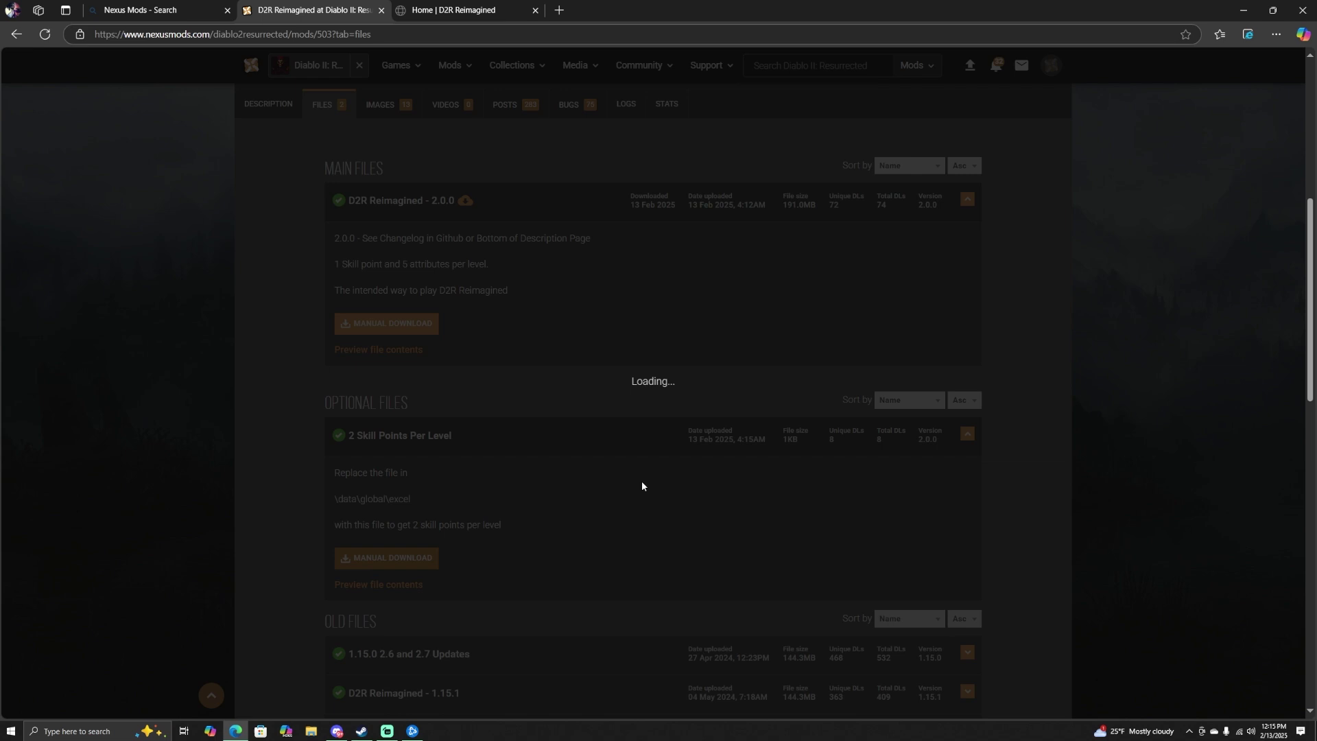
left_click(961, 276)
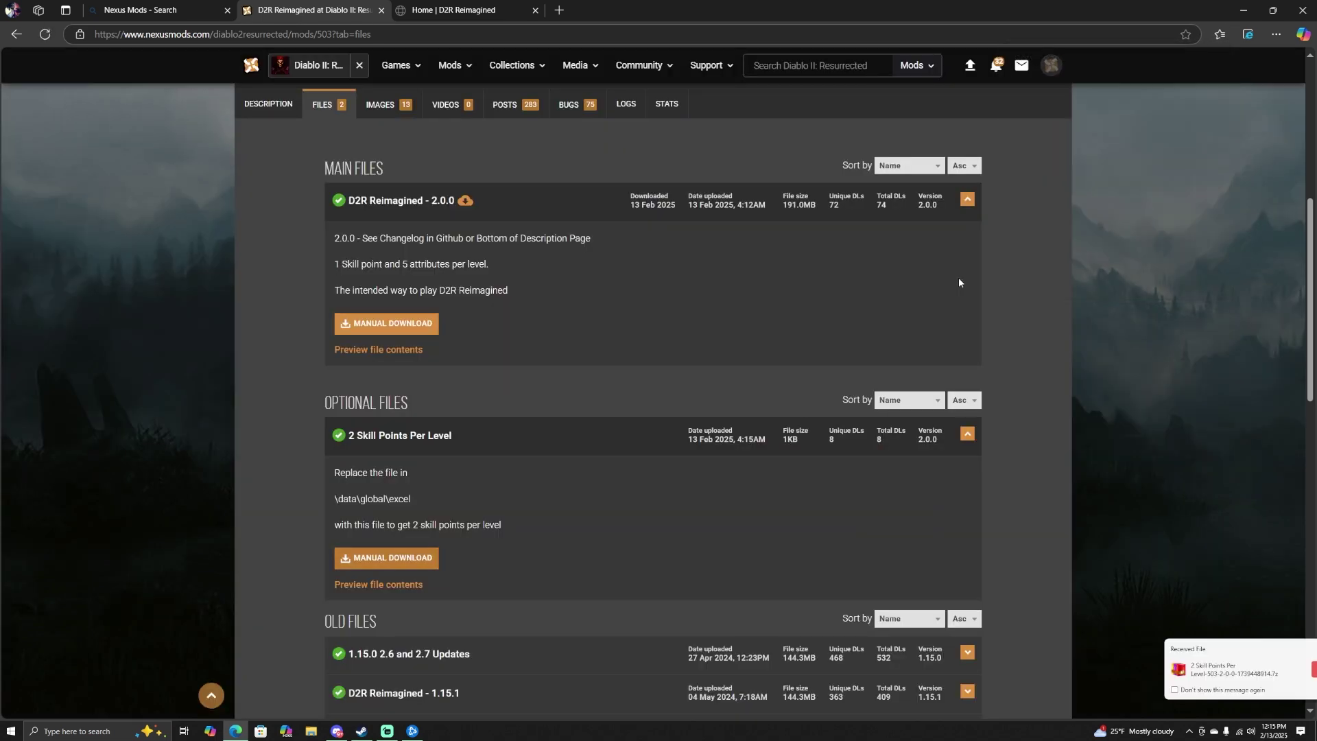
left_click(1243, 10)
- Open Downloads in File Explorer and the Diablo II Resurrected shortcut's file location in a second window
left_click(311, 730)
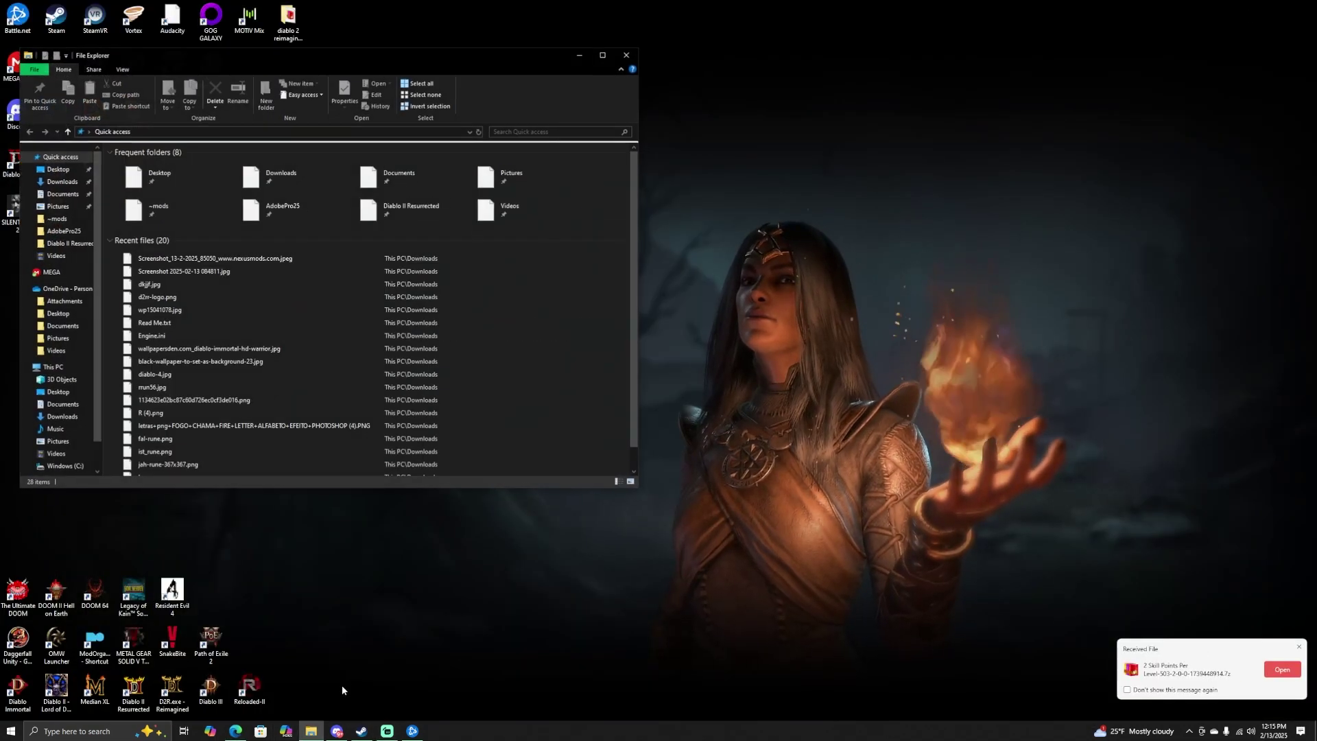
left_click(62, 417)
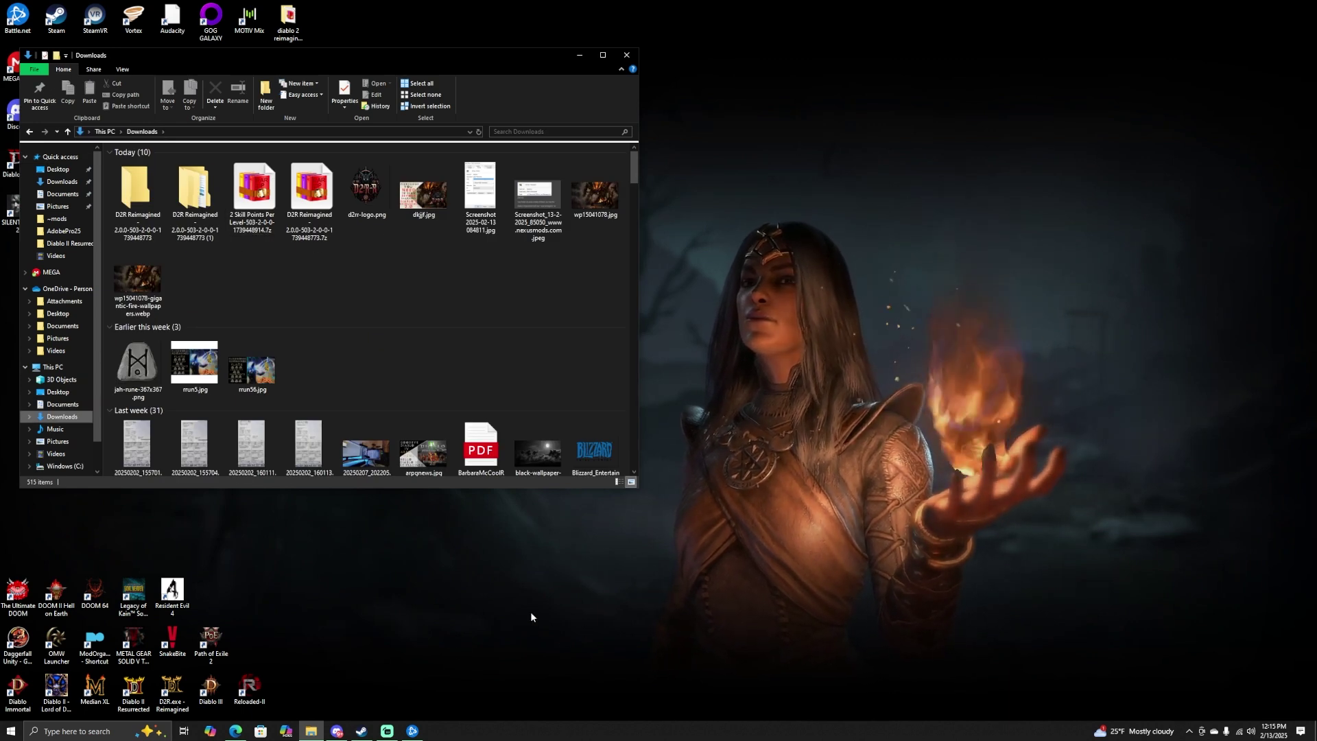
right_click(140, 686)
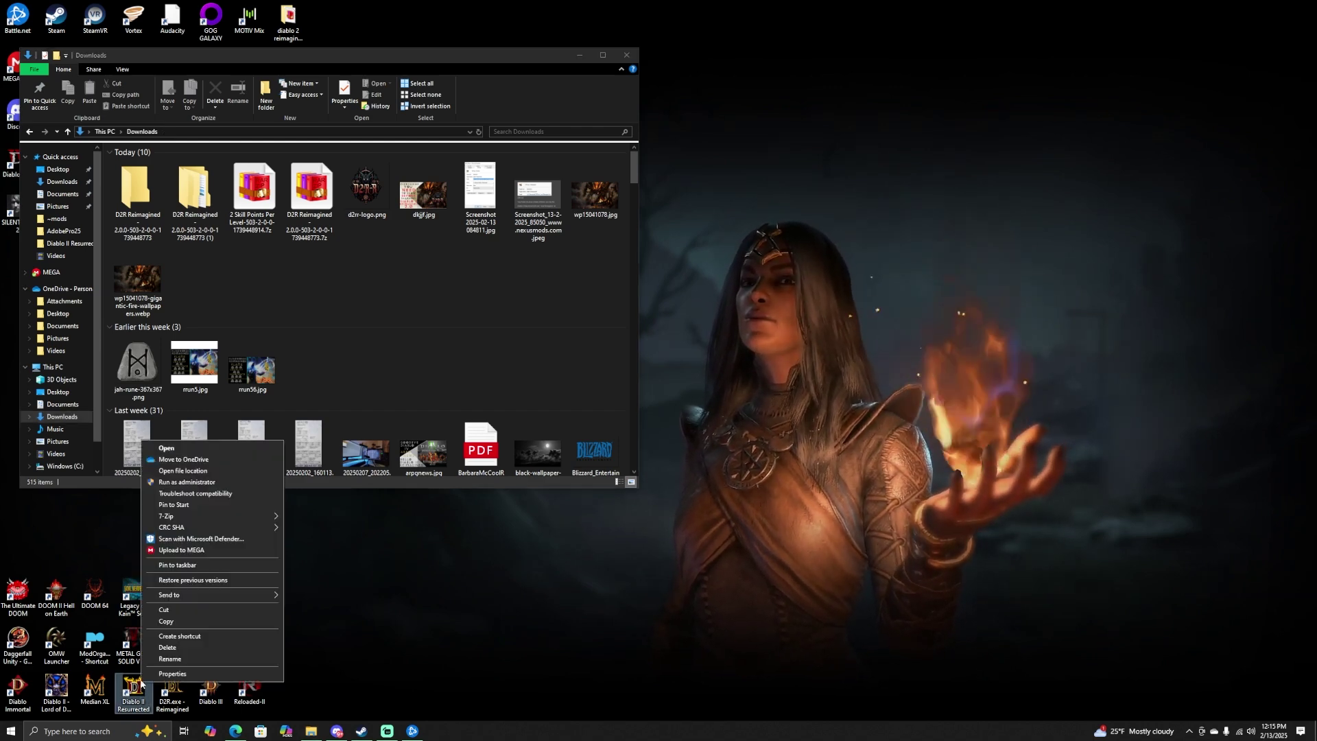
left_click(177, 472)
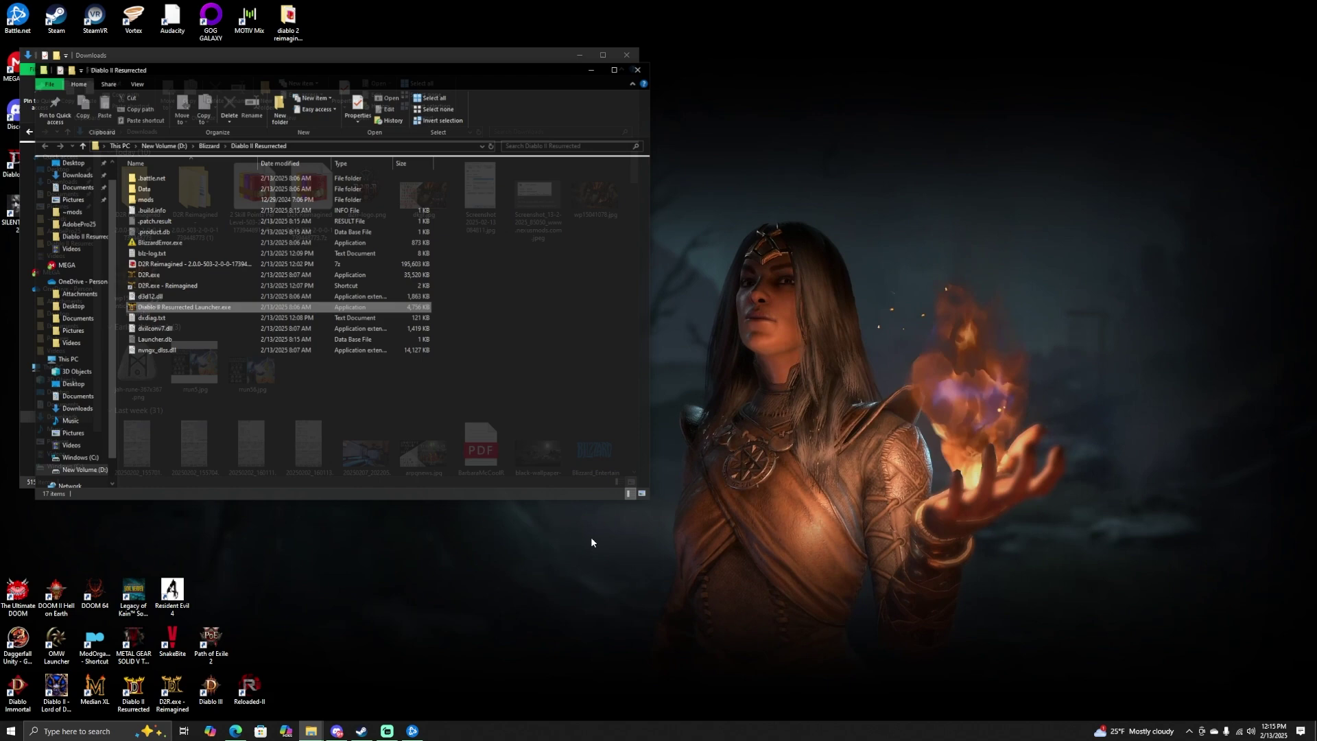
- Move the game folder window beside Downloads and browse into mods\Reimagined\Reimagined.mpq\data\global\excel
left_click_drag(390, 70, 954, 67)
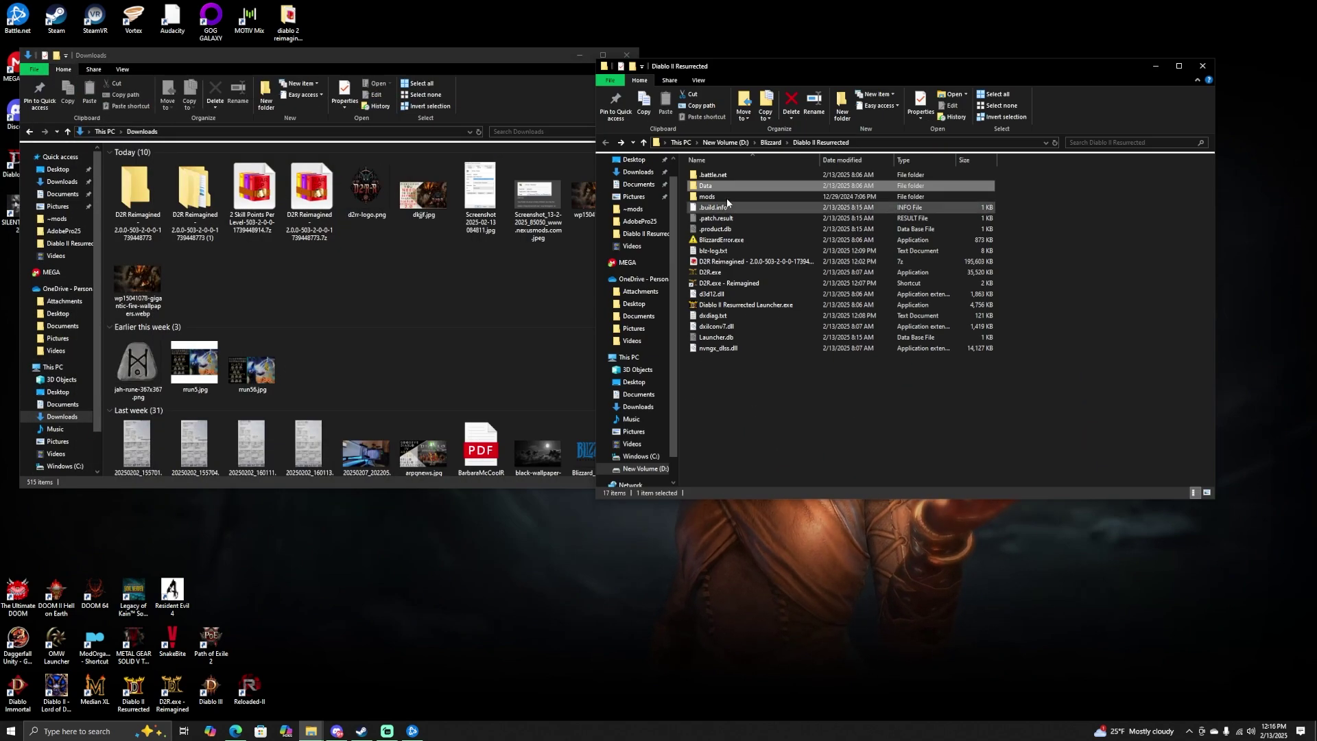
left_click(719, 199)
double_click(721, 197)
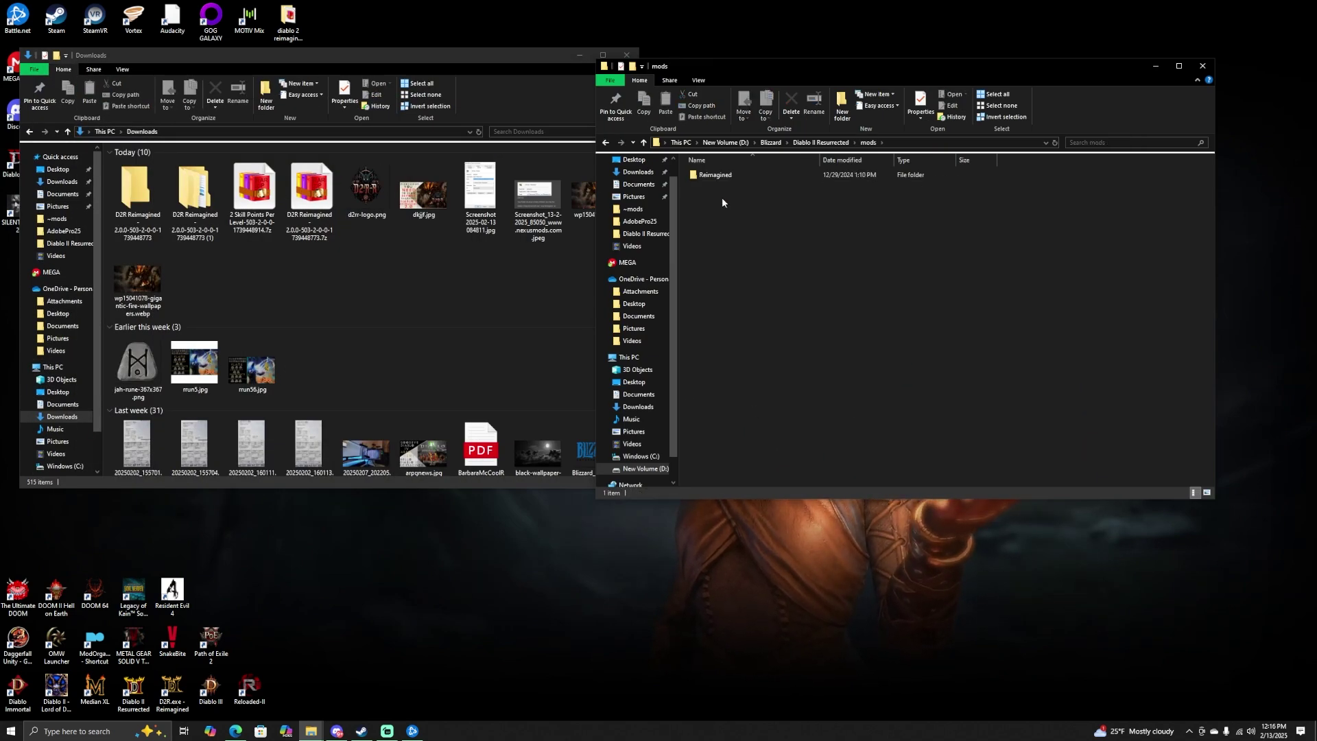
double_click(714, 175)
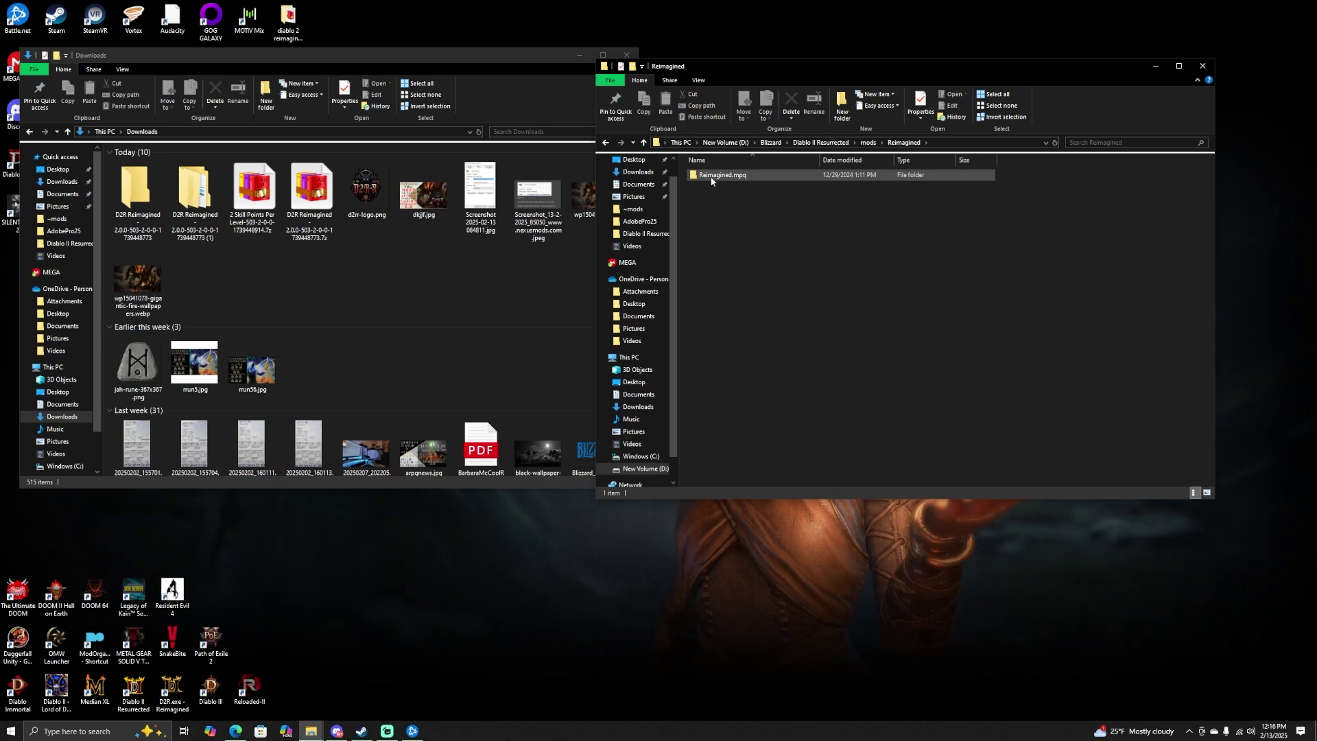
double_click(714, 177)
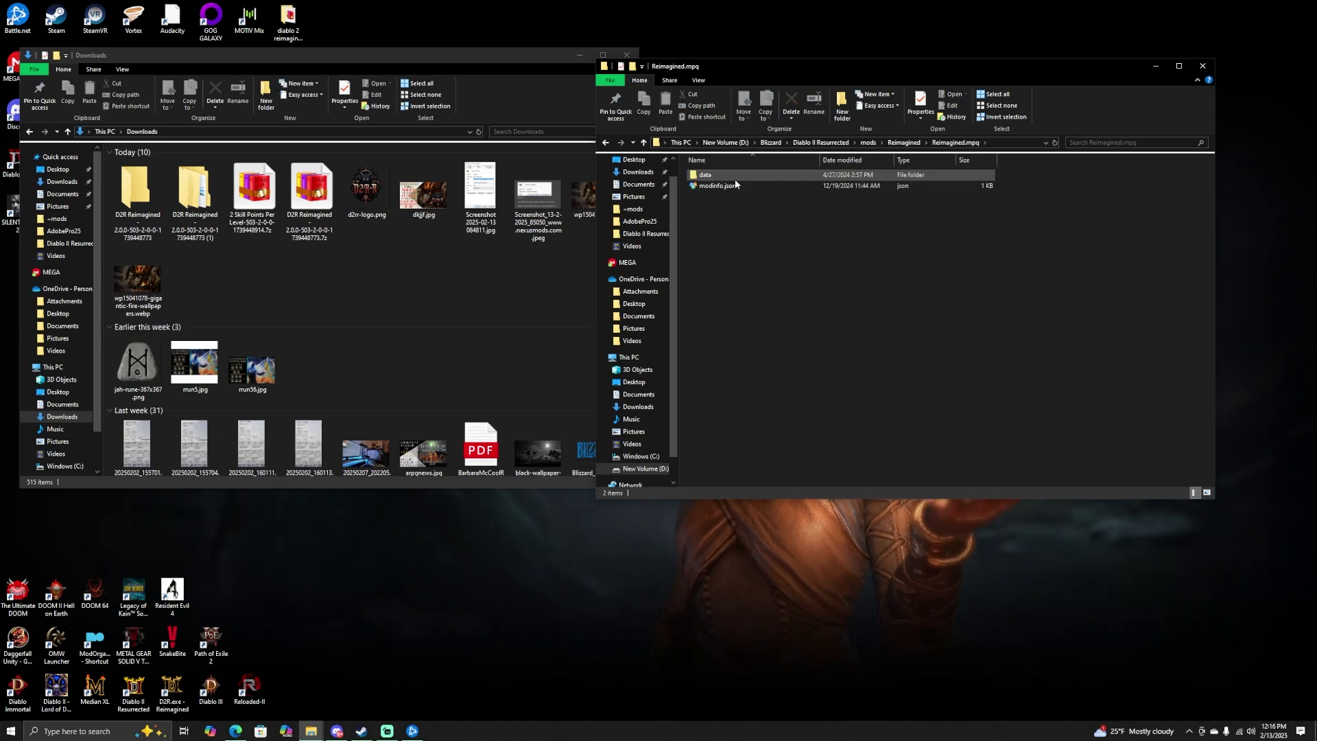
double_click(714, 175)
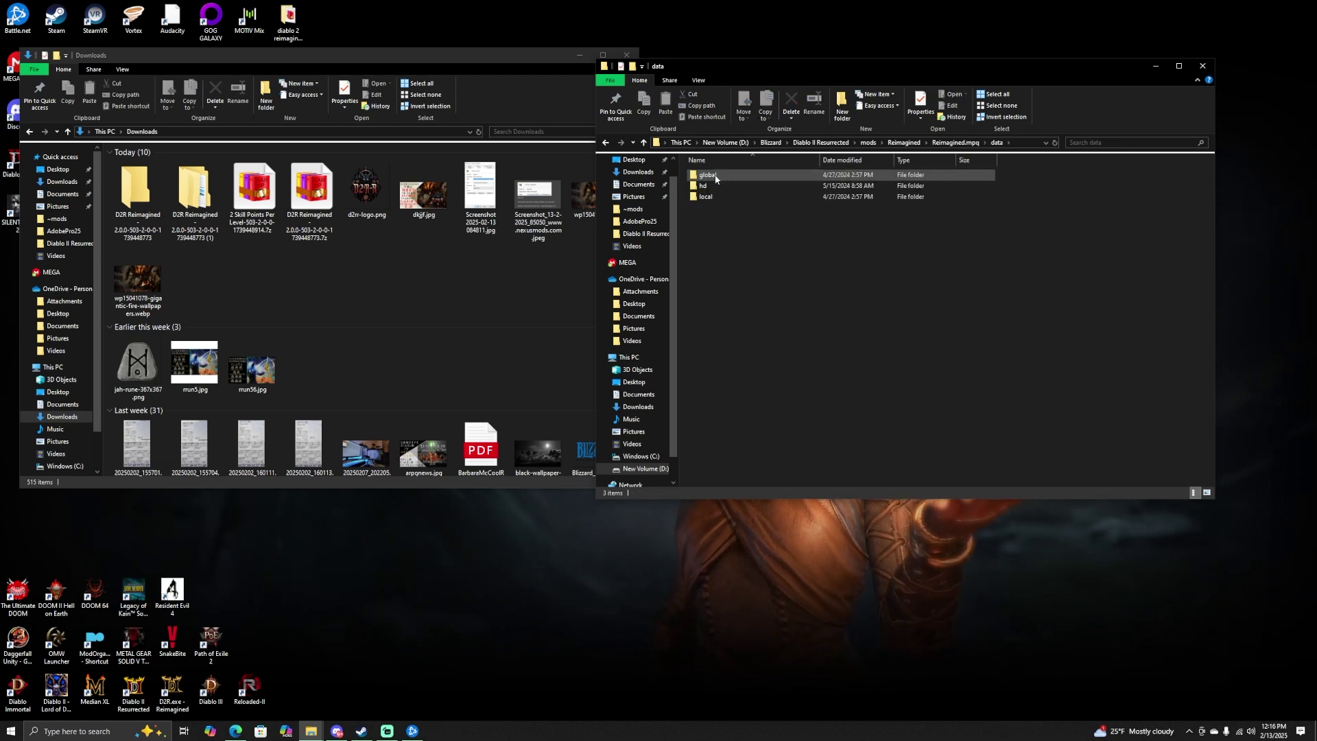
double_click(713, 175)
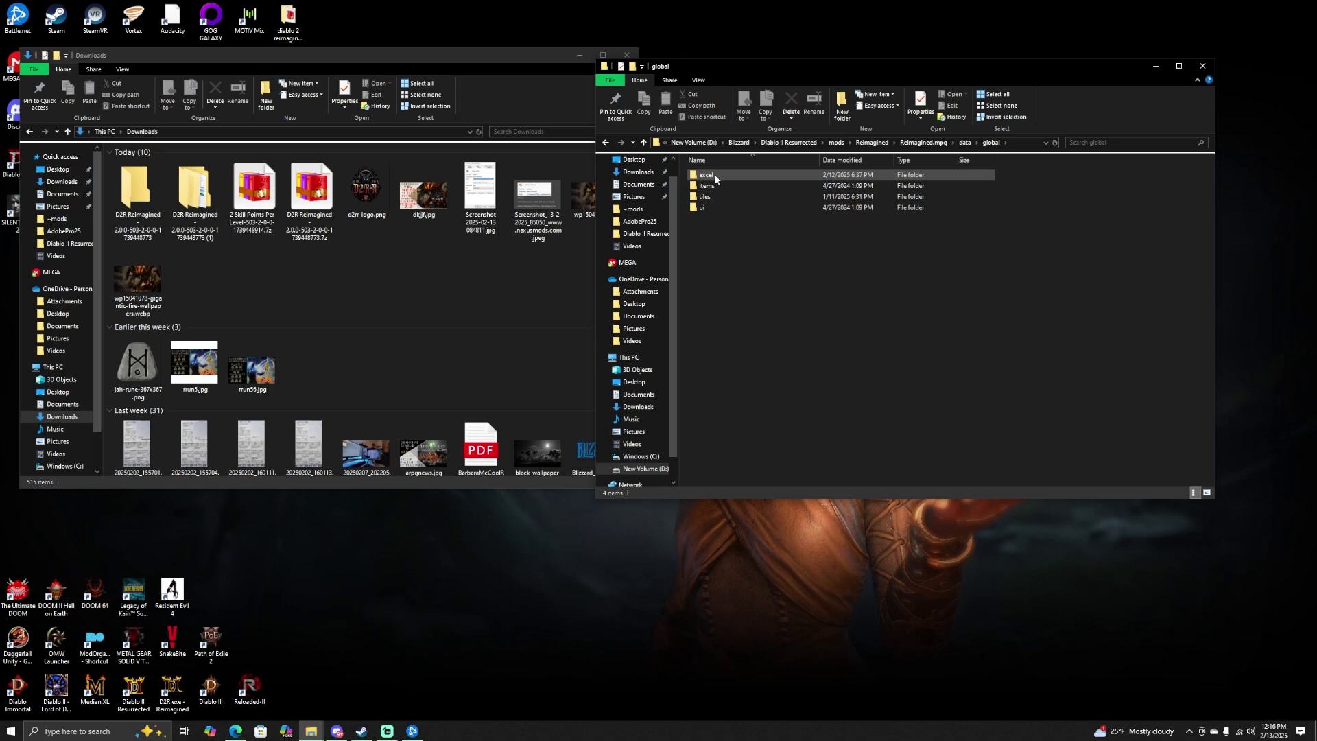
double_click(713, 175)
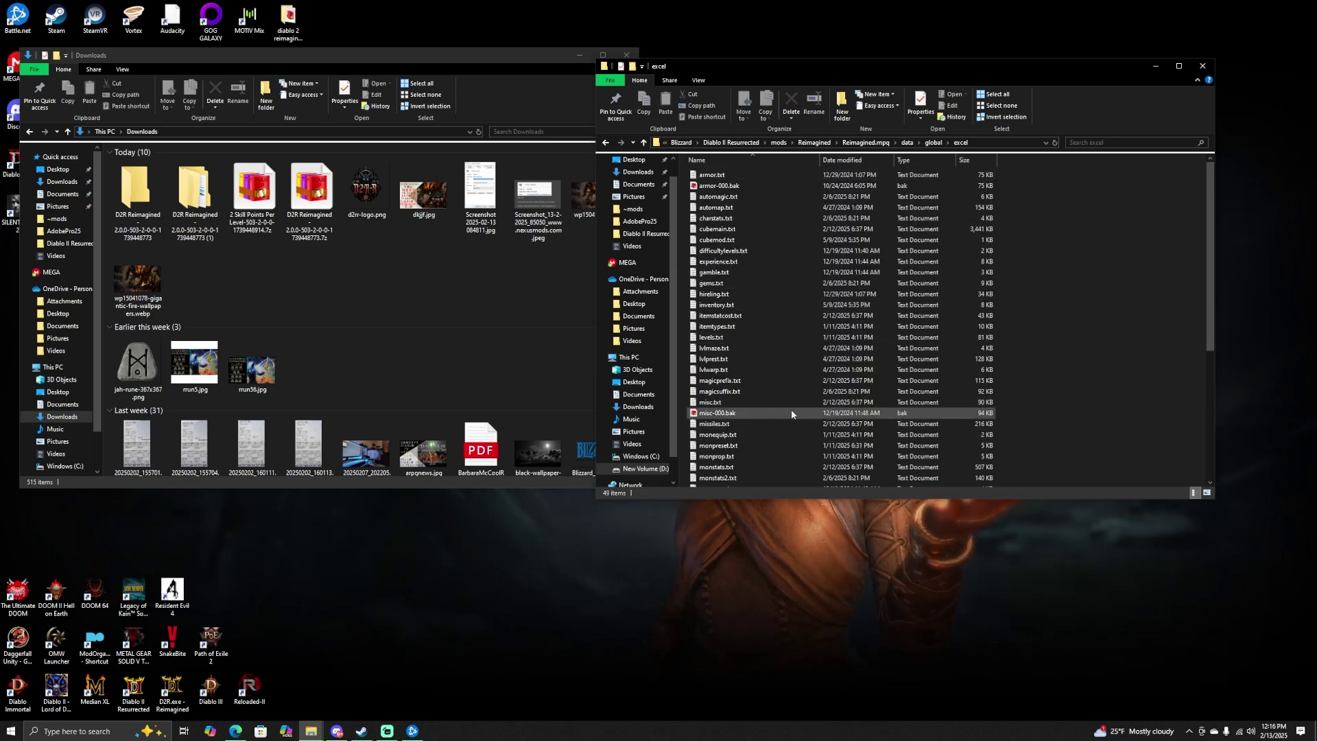
scroll(796, 412, "down", 7)
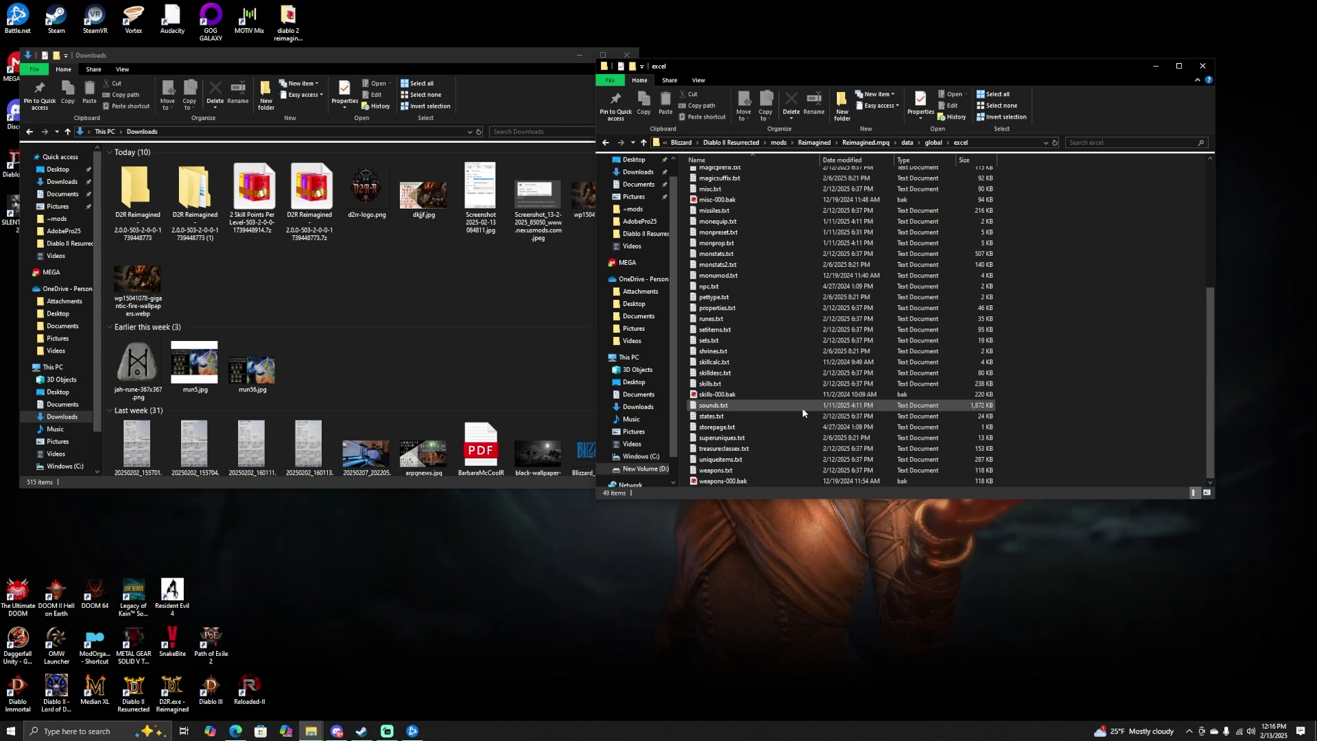
scroll(723, 223, "up", 7)
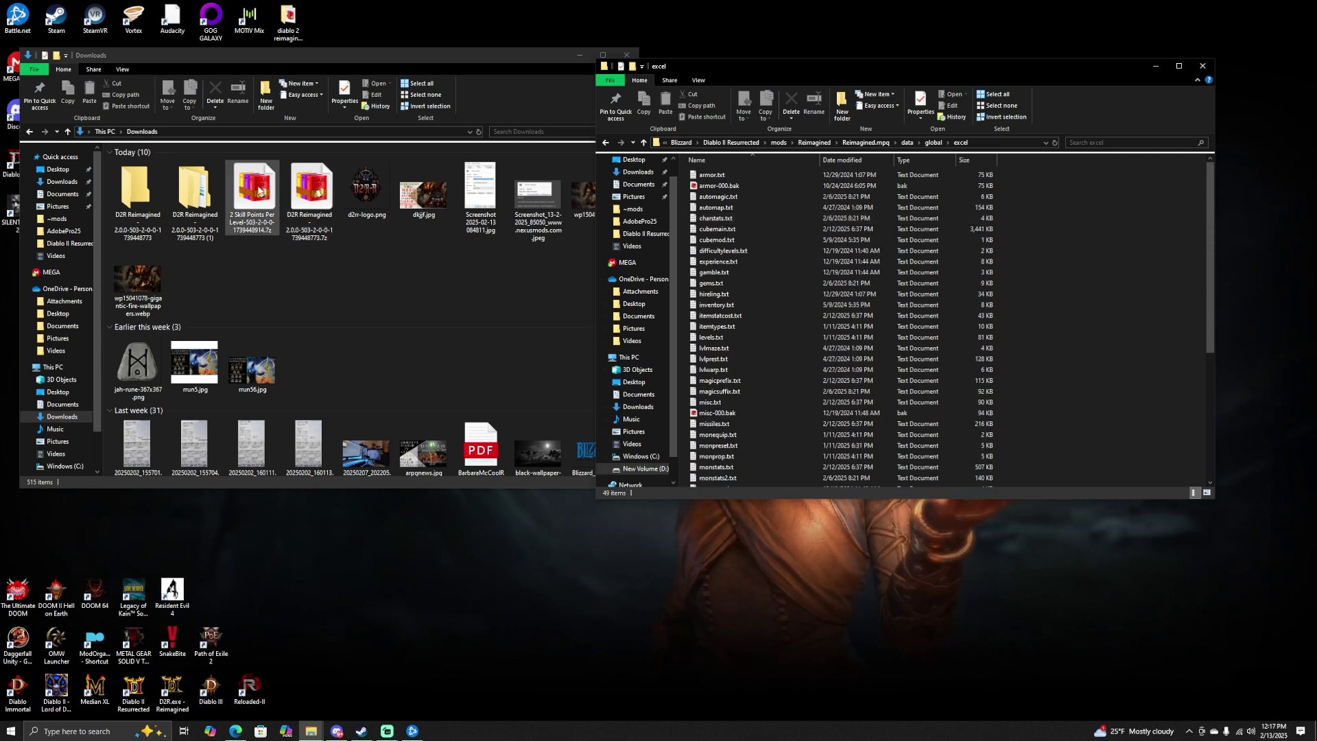
- Extract the 2 Skill Points Per Level archive to its own folder with 7-Zip and open it
right_click(259, 191)
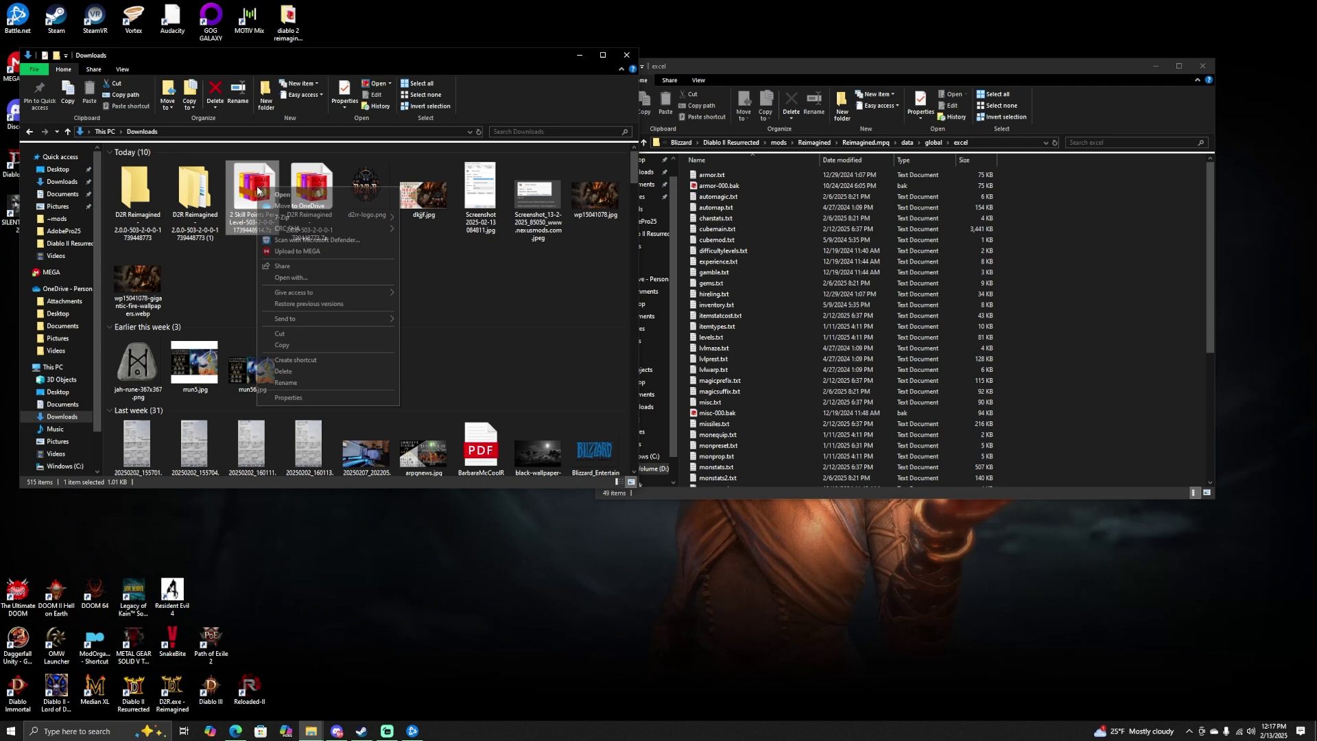
mouse_move(314, 219)
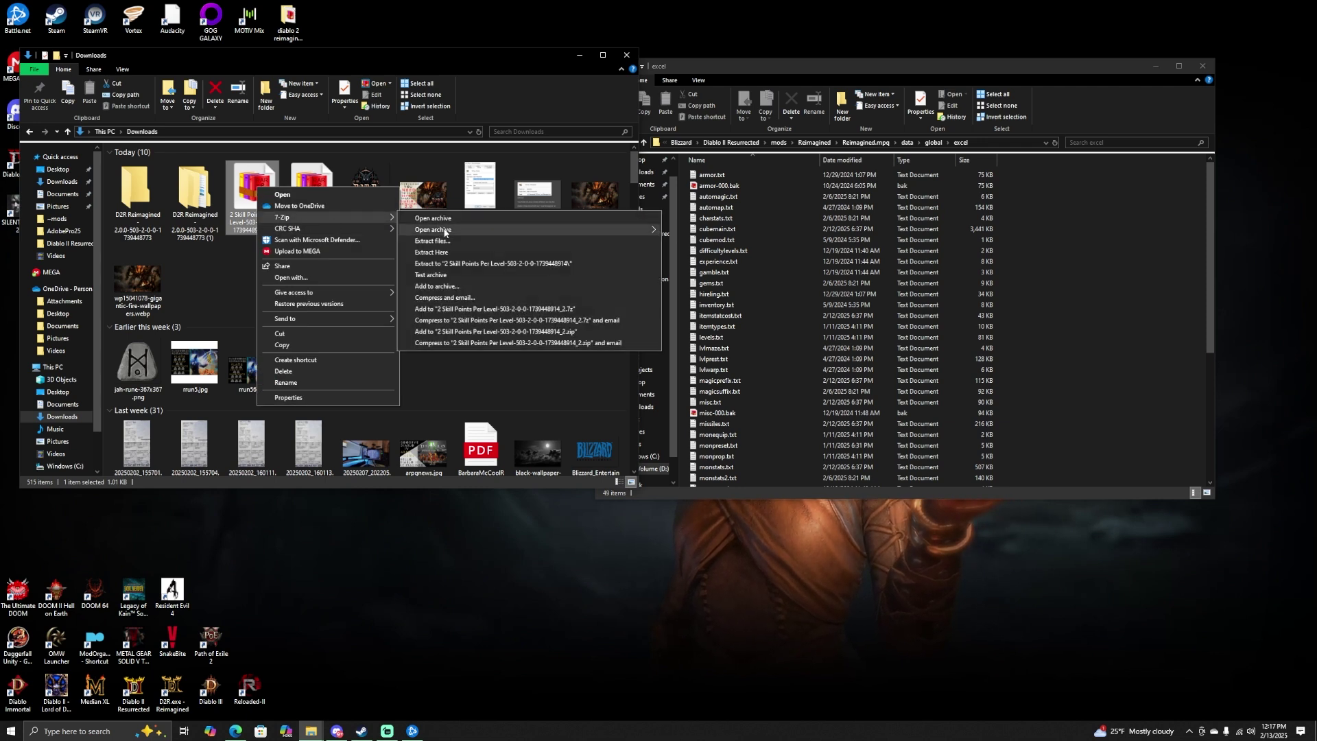
left_click(475, 265)
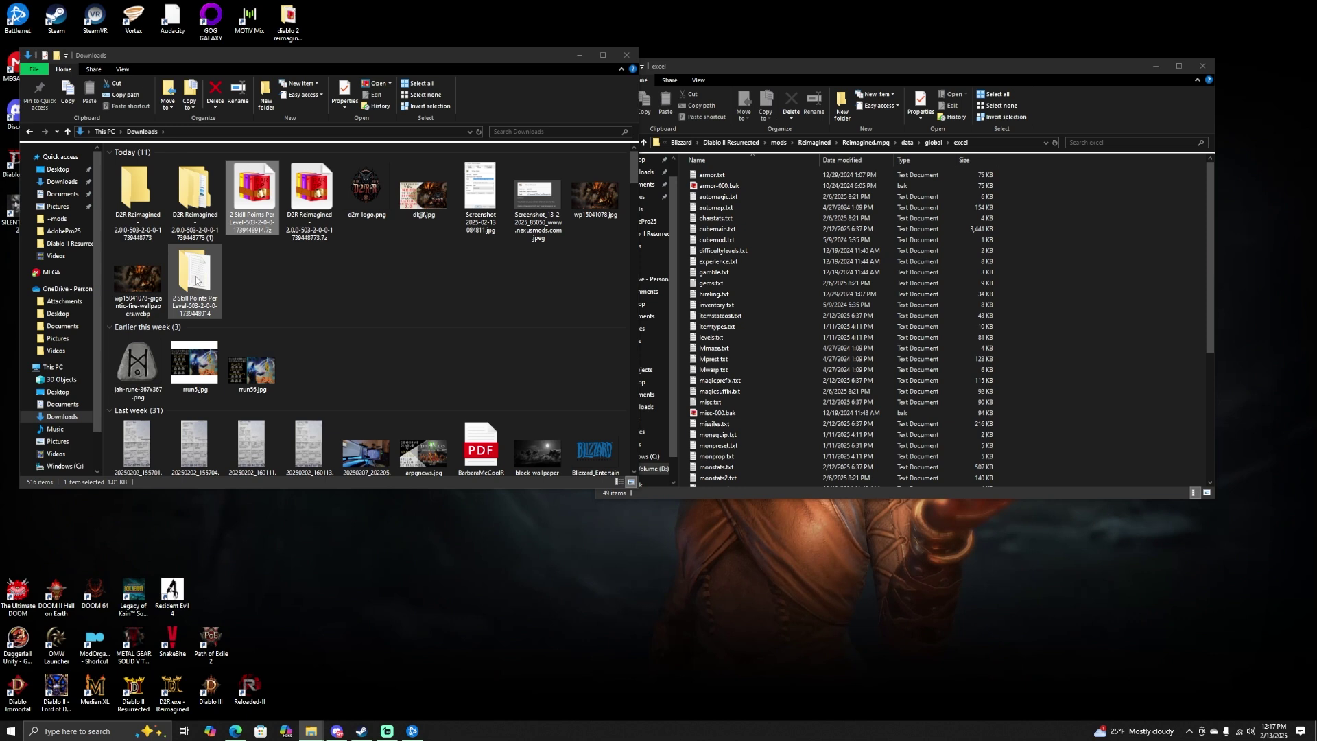
double_click(197, 280)
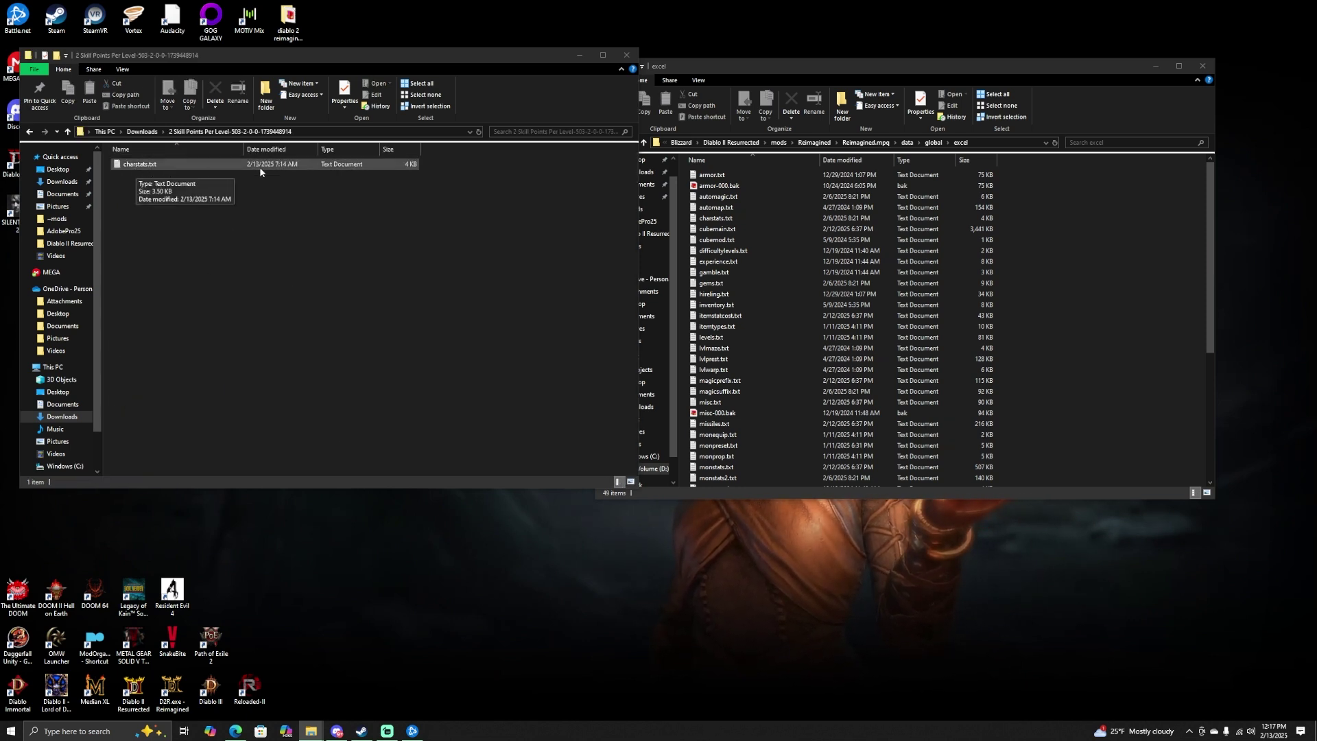
- Drag the new charstats.txt into the excel folder to replace the existing one
left_click(716, 218)
left_click(131, 165)
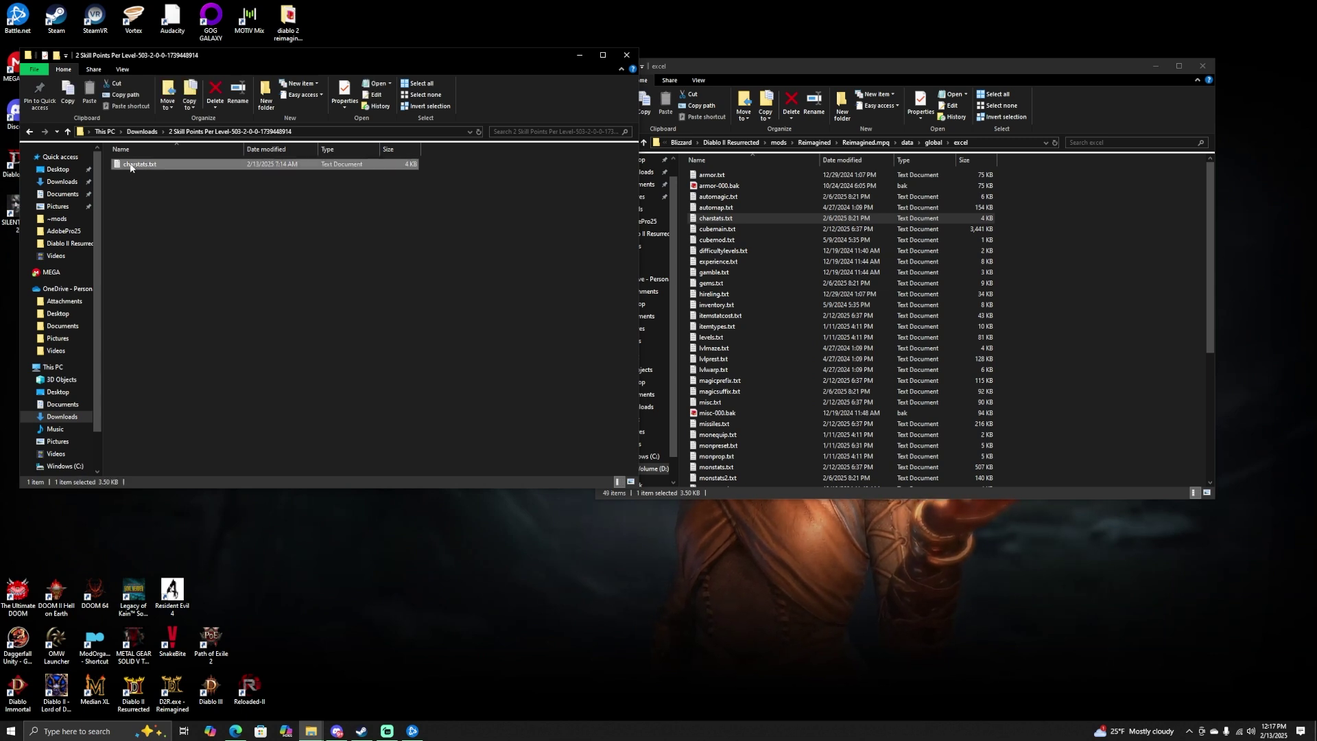
left_click_drag(131, 166, 172, 215)
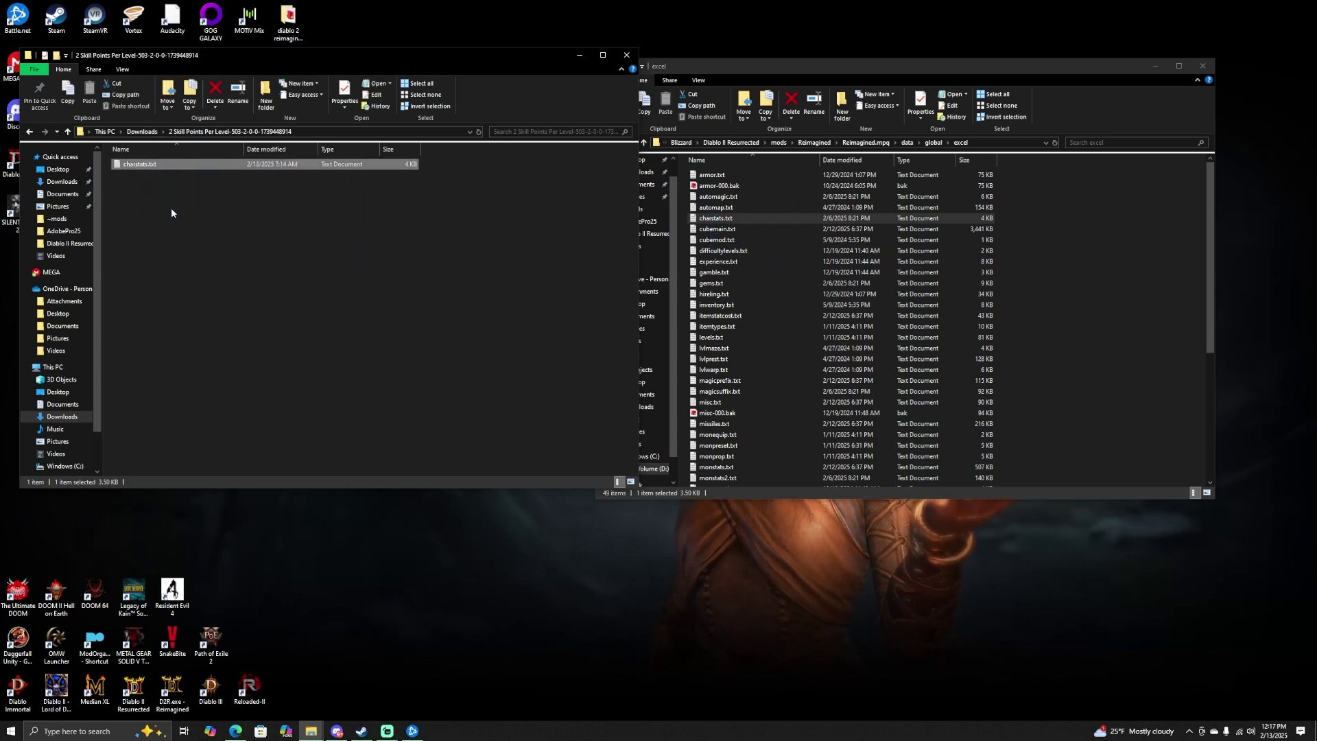